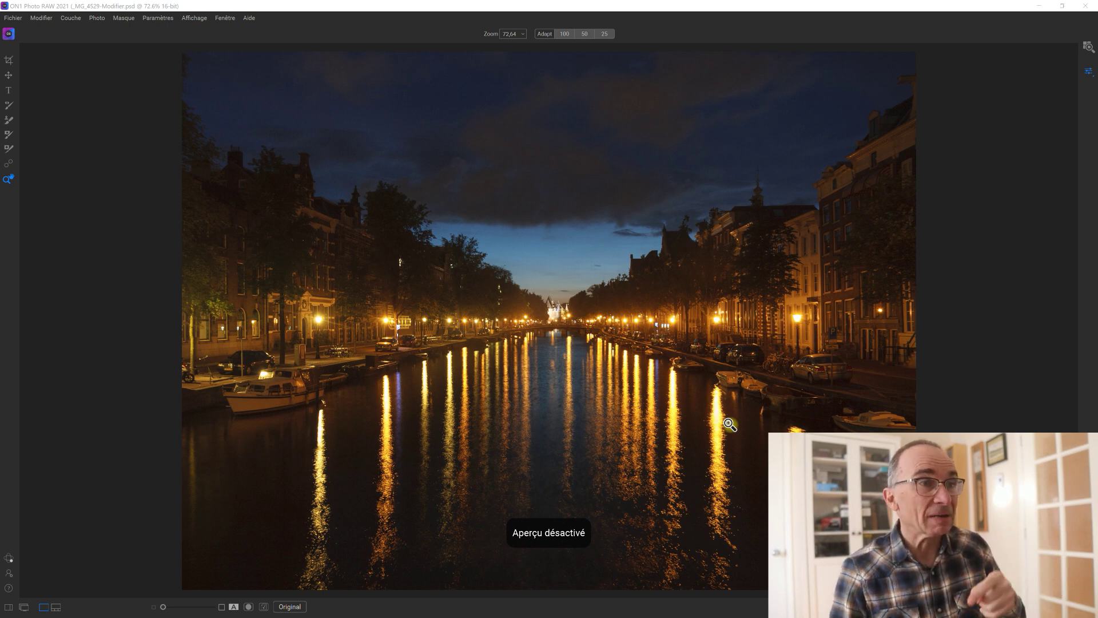
Compare the finished Amsterdam canal photo with its original version.
left_click(291, 606)
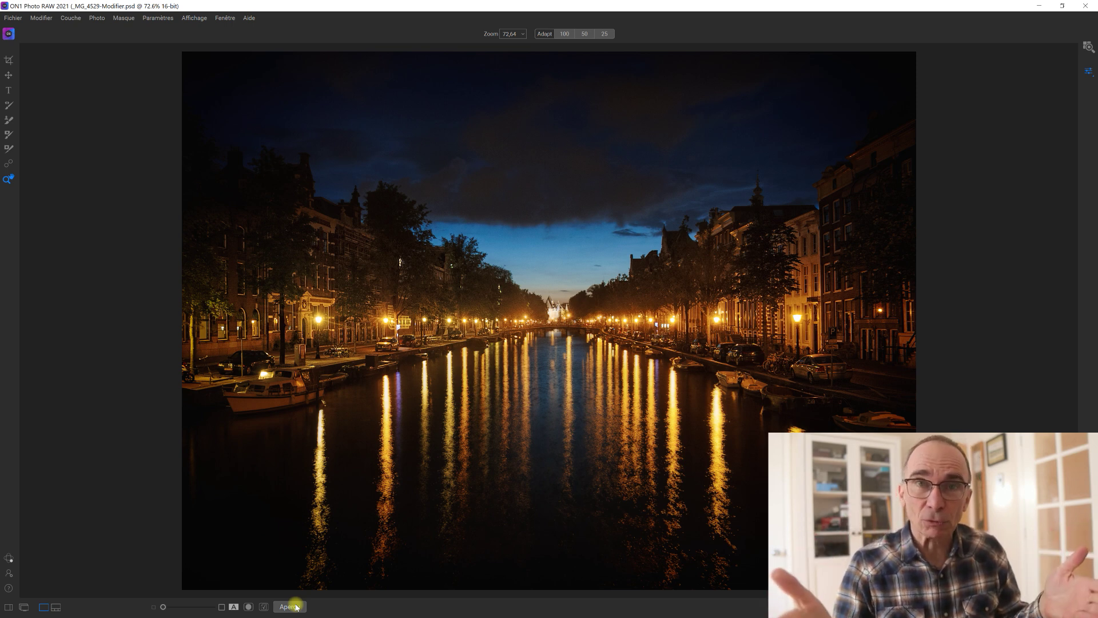
left_click(558, 331)
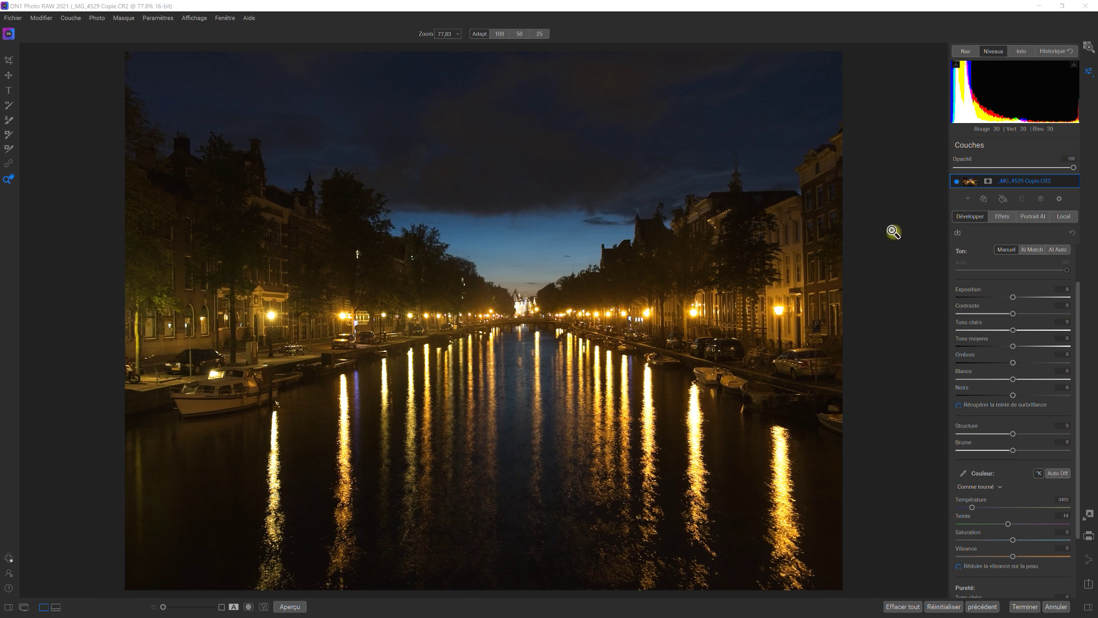
Turn on the clipping overlay to check highlights, and lower Tons clairs to about -72 and Noirs slightly.
left_click(1075, 66)
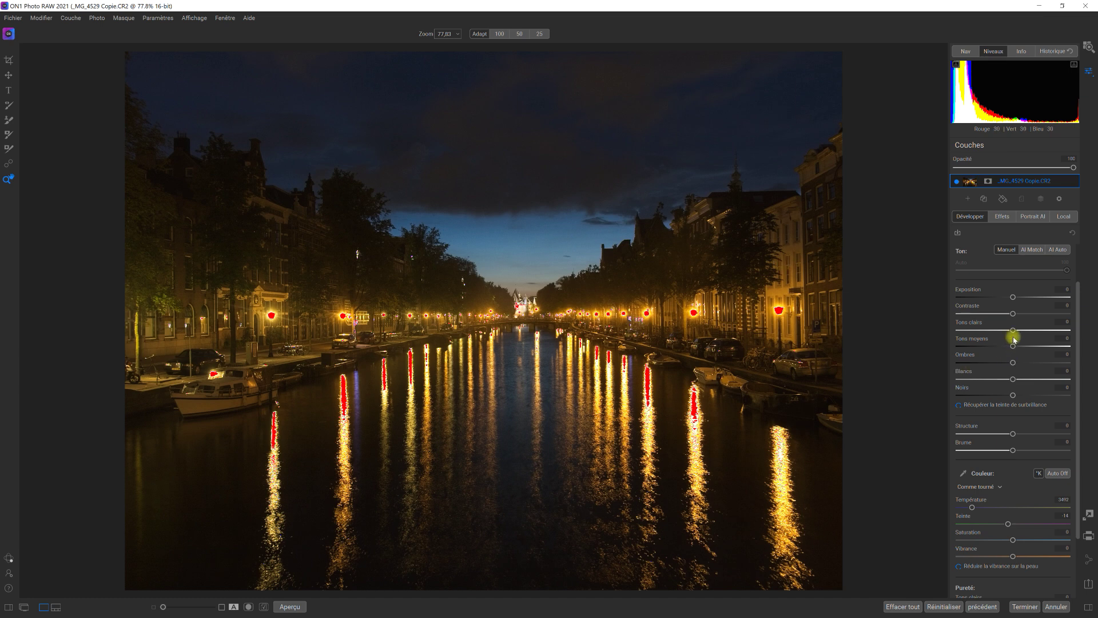
left_click_drag(1013, 327, 968, 338)
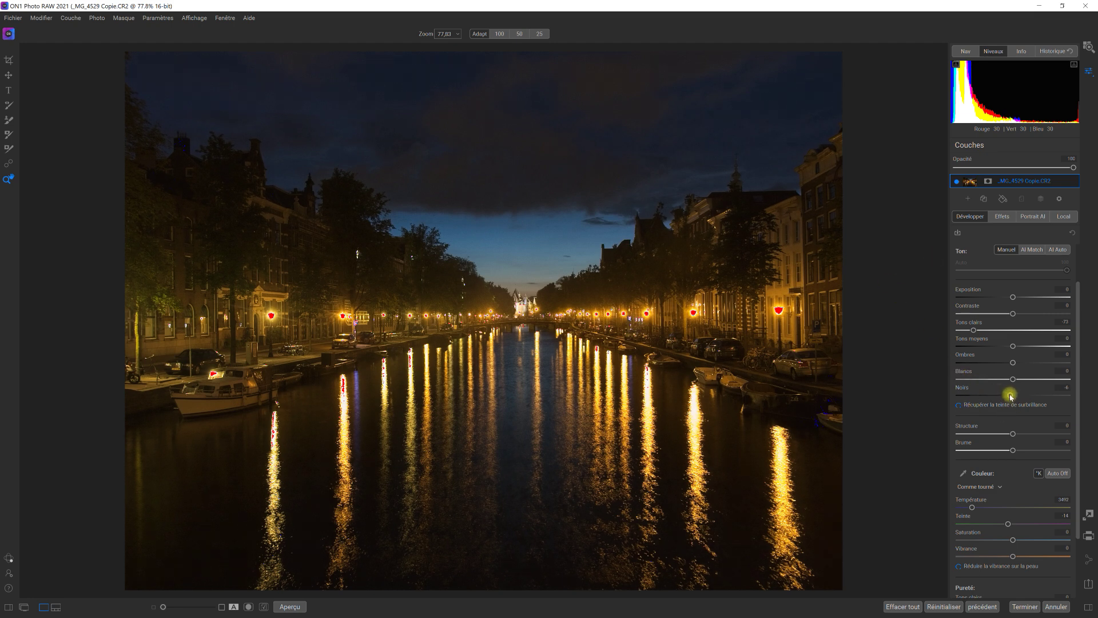
left_click_drag(1010, 396, 1011, 395)
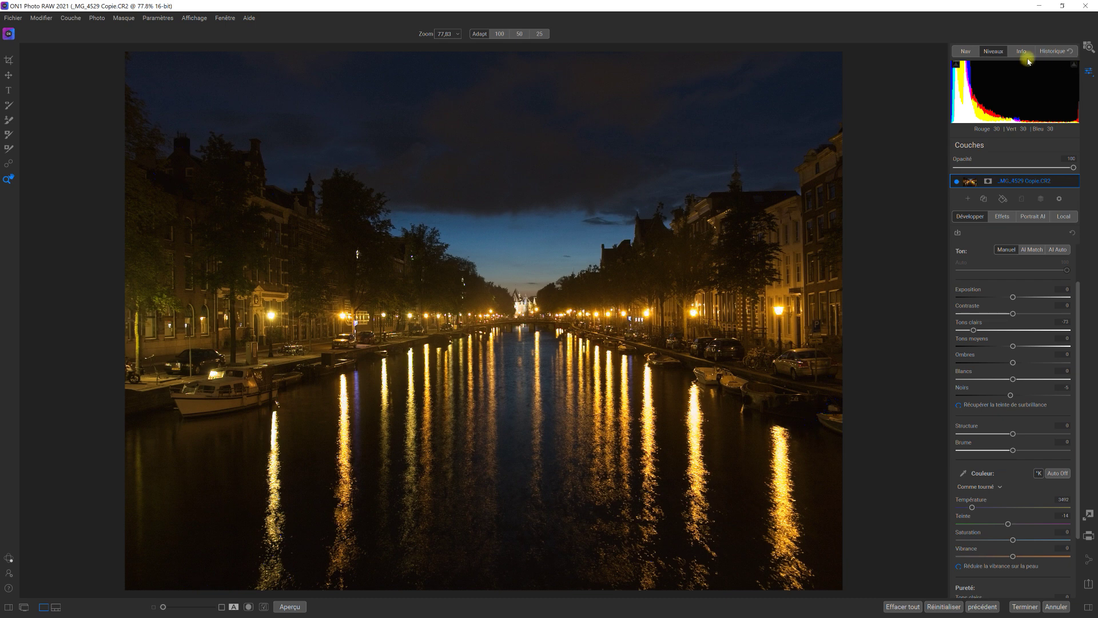
left_click(996, 52)
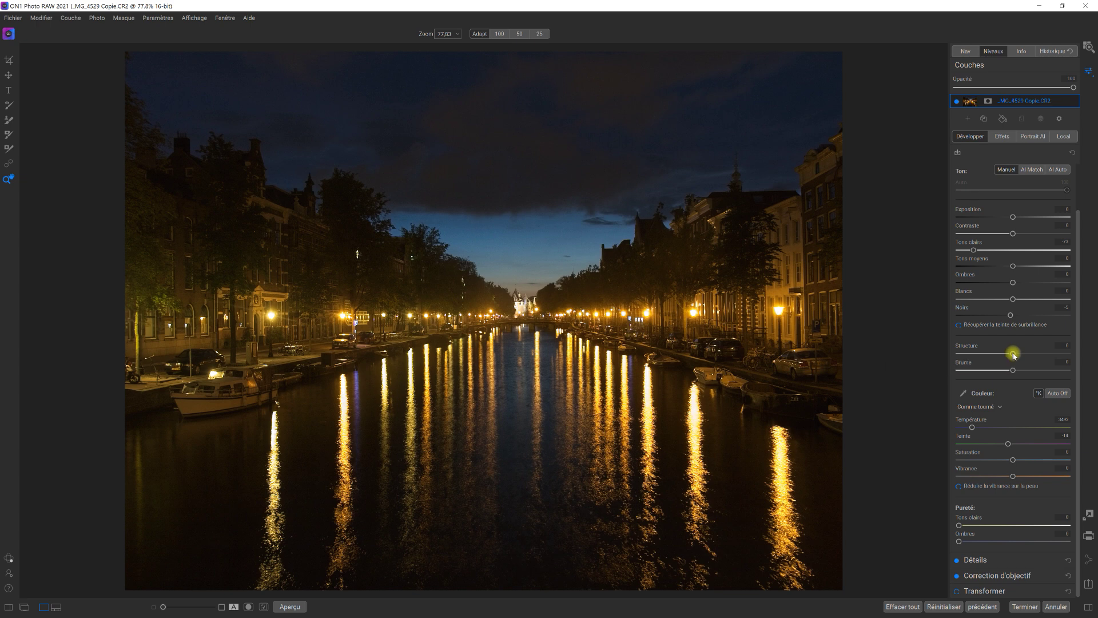
Set Structure, Vibrance and Tons moyens to 10 each in the photo's basic development settings.
left_click_drag(1014, 355, 1055, 358)
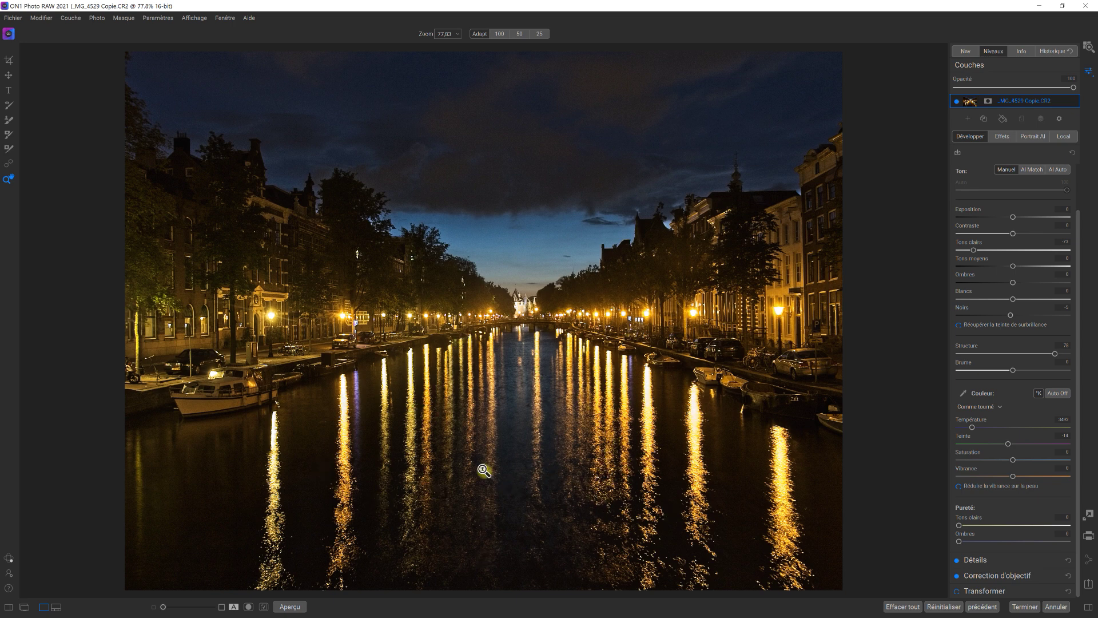
mouse_move(1039, 358)
left_mouse_down()
mouse_move(1054, 354)
mouse_move(1019, 358)
left_mouse_up()
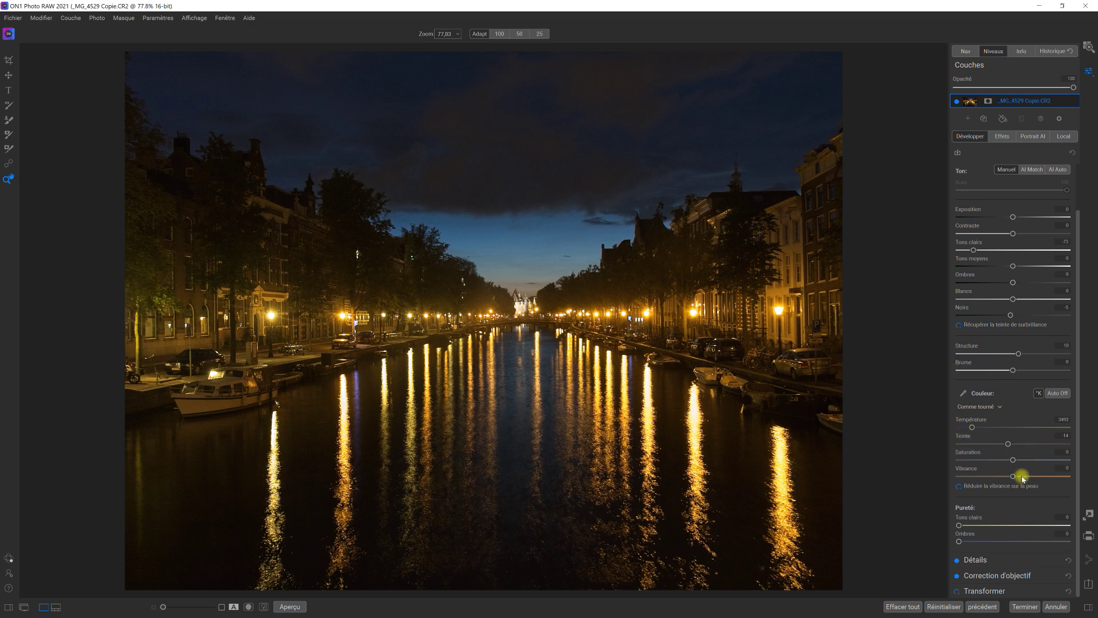
left_click_drag(1014, 476, 1023, 479)
left_click_drag(1014, 269, 1019, 271)
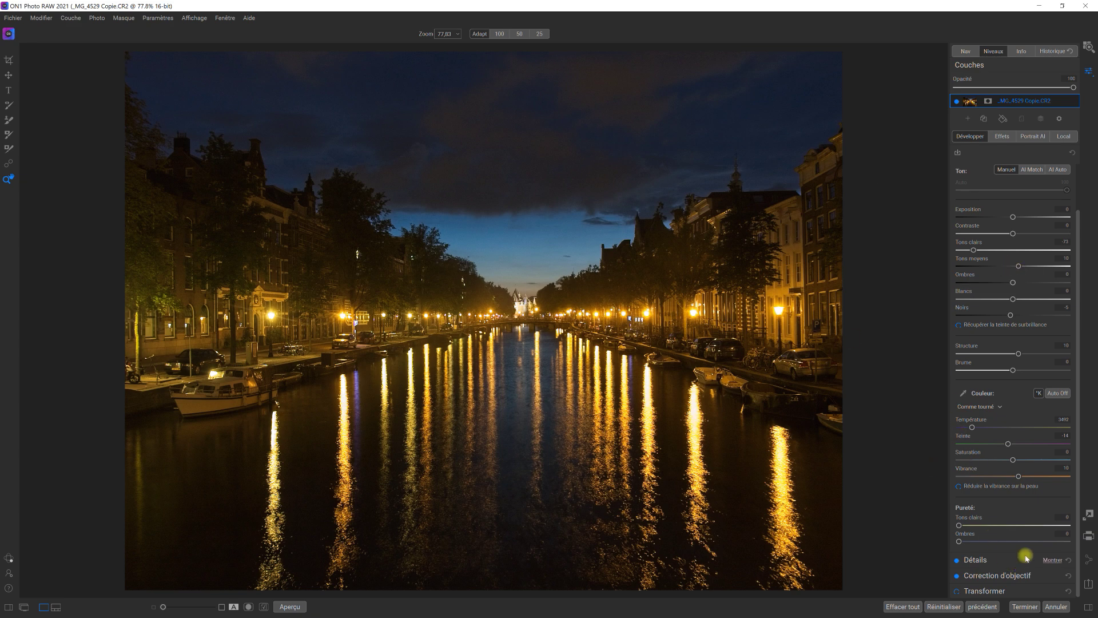
Add a Rehausser les tons filter to the photo's effects.
left_click(1003, 138)
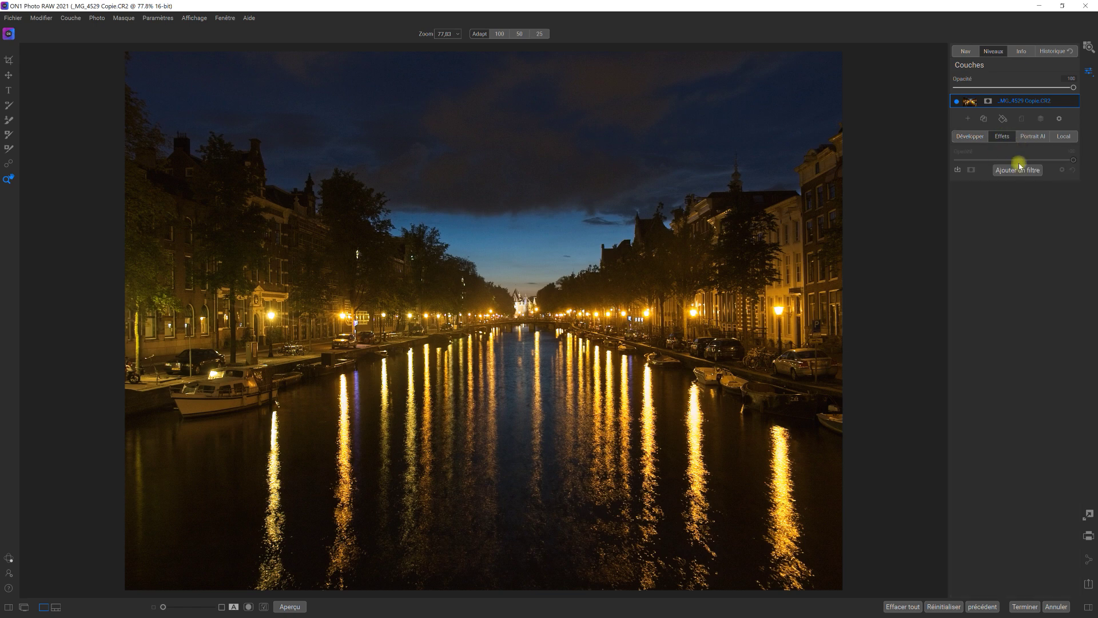
left_click(1021, 169)
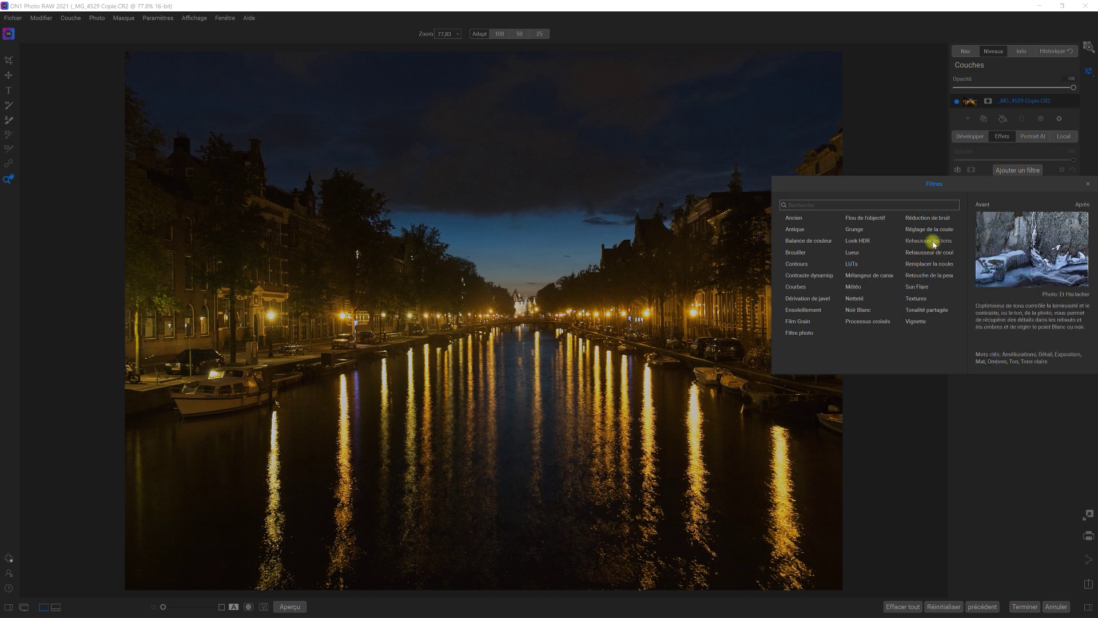
left_click(934, 241)
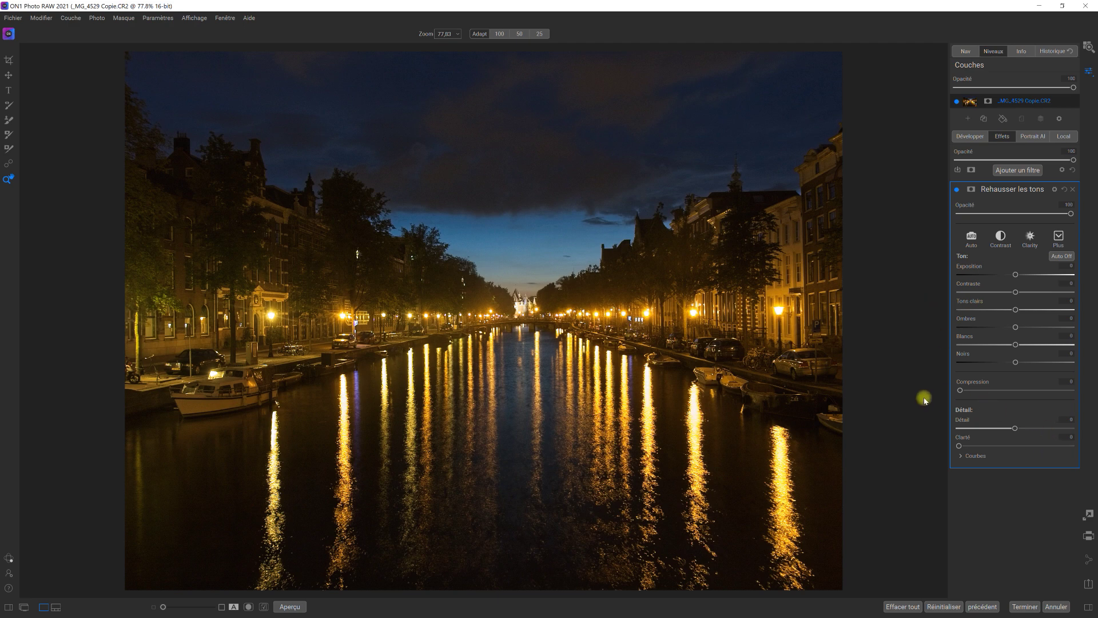
Shape a gentle S-curve in Rehausser les tons, raising the highlights to about 194 and lowering the shadows to about 61.
left_click(962, 455)
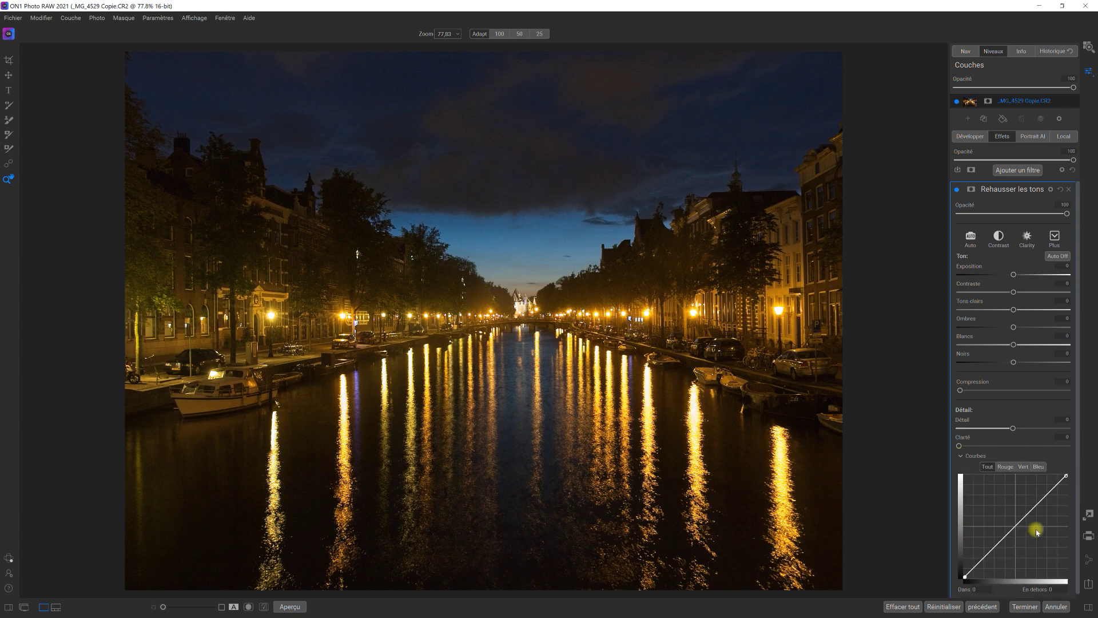
left_click(1033, 508)
left_click_drag(1034, 507, 1036, 504)
left_click_drag(1036, 504, 1039, 500)
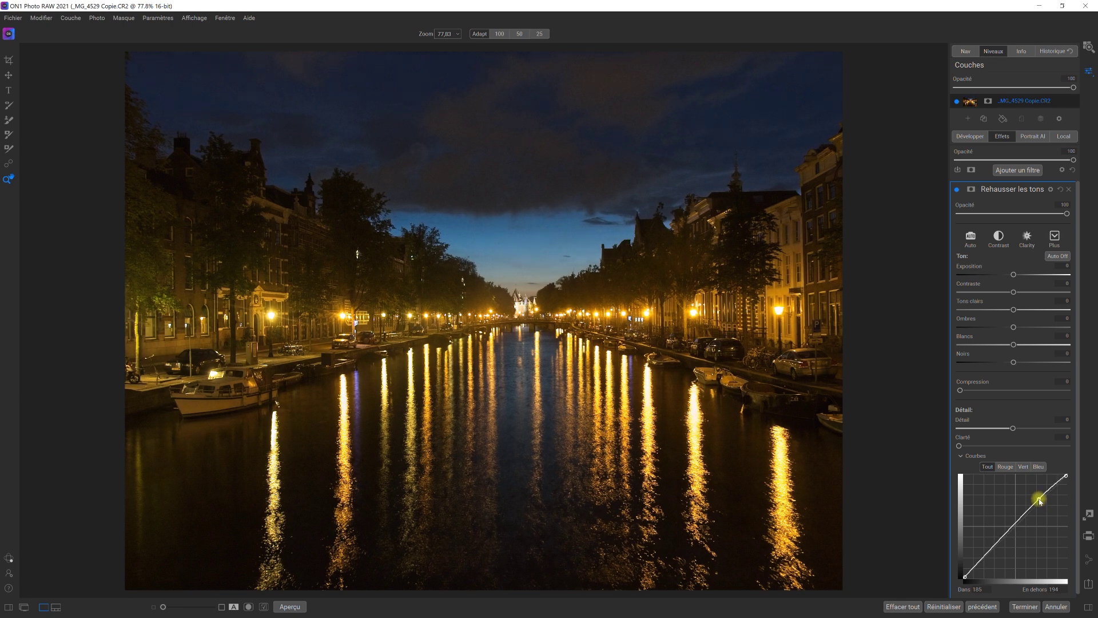
left_click_drag(991, 550, 991, 554)
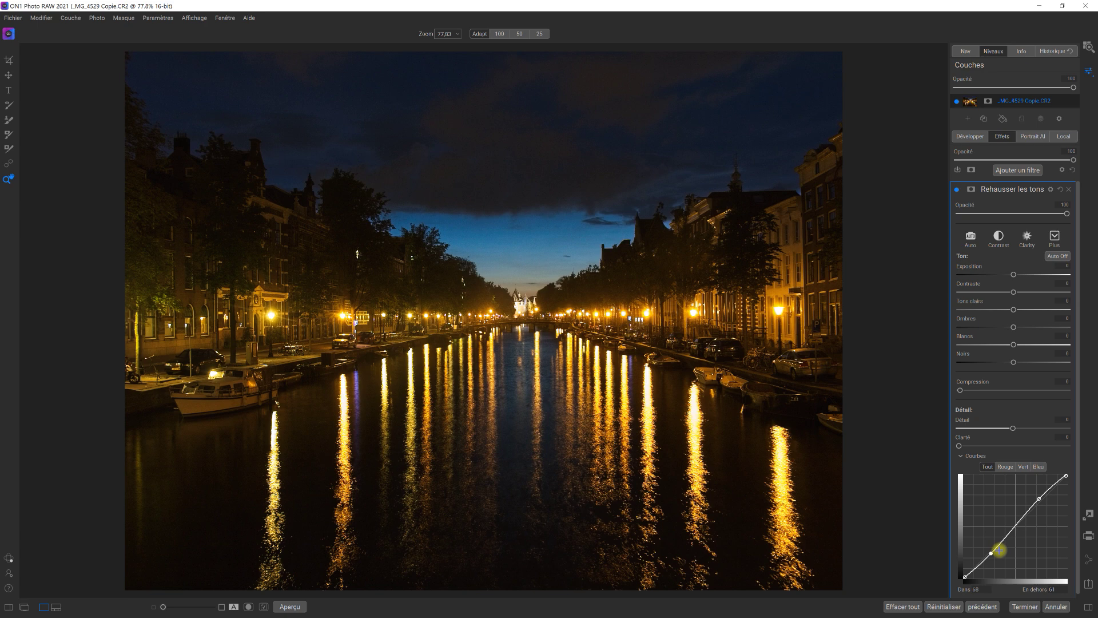
left_click(1005, 190)
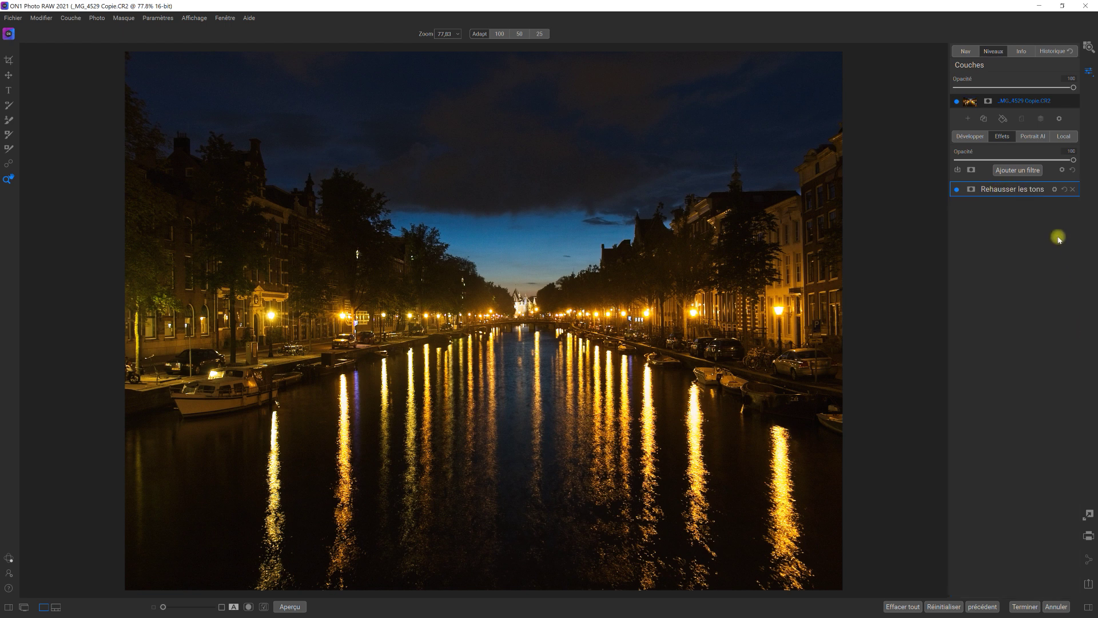
Add a Contraste dynamique filter with the Natural preset.
left_click(1016, 170)
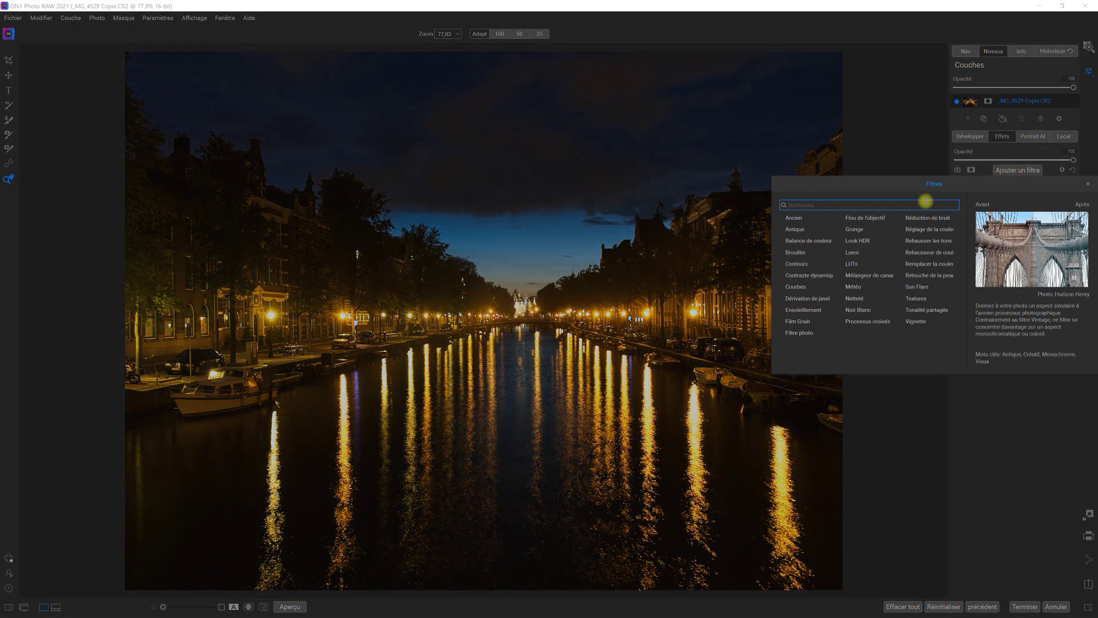
left_click(803, 278)
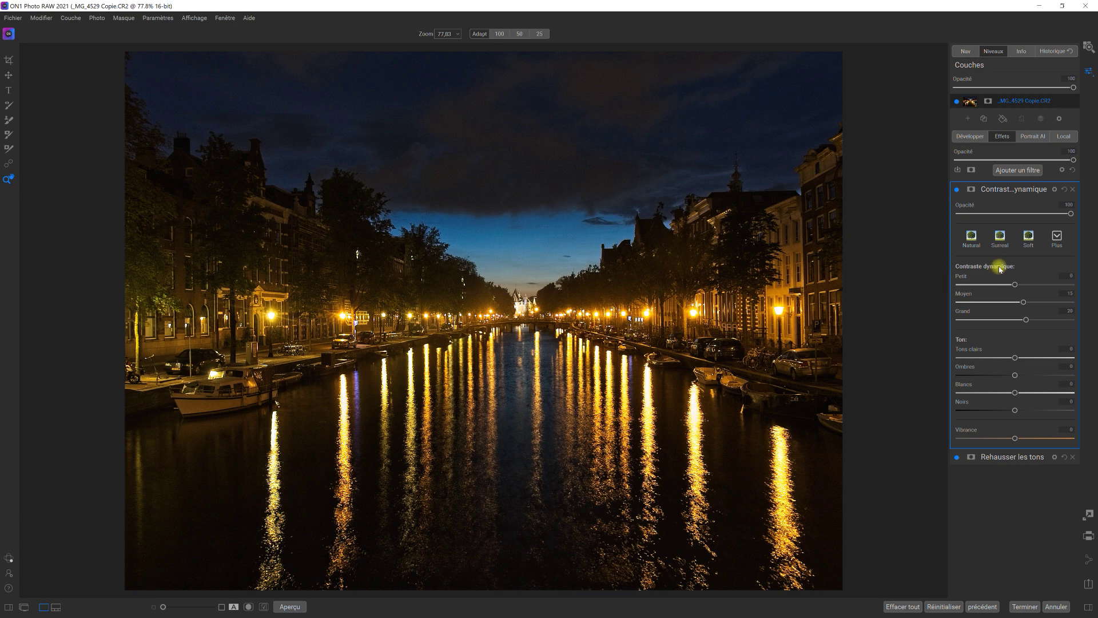
left_click(973, 238)
Compare the photo with and without the Contraste dynamique filter.
left_click(957, 190)
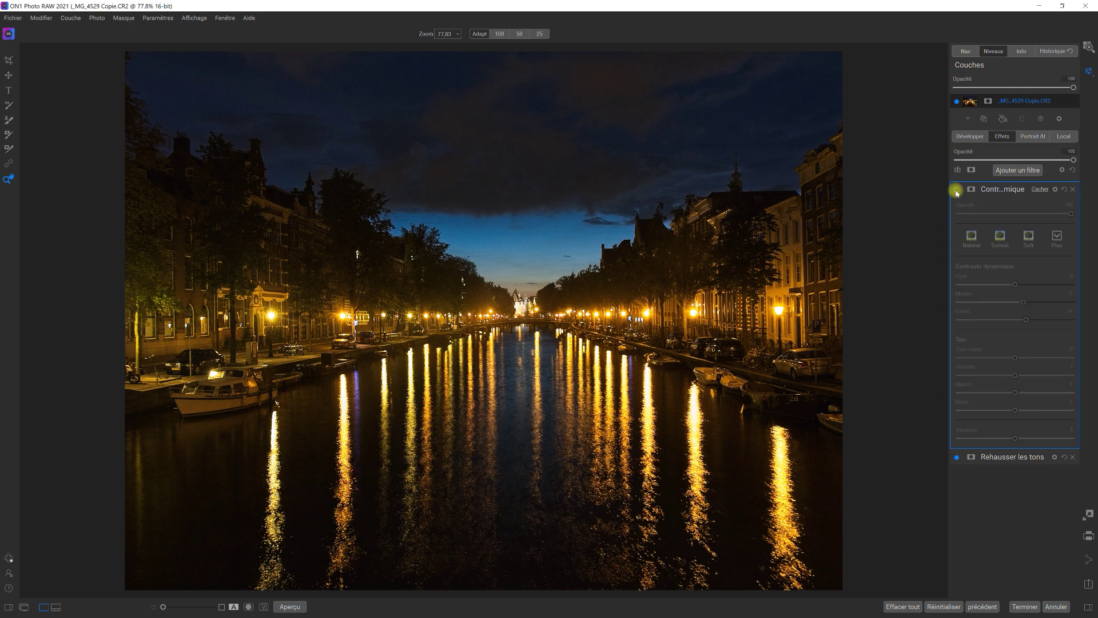
left_click(957, 191)
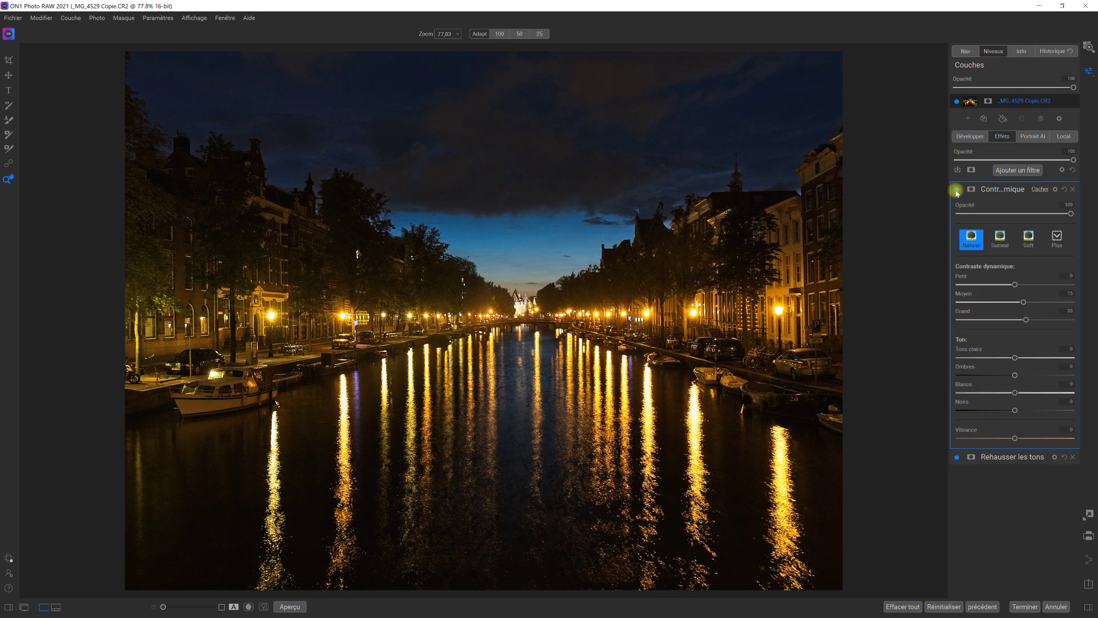
left_click(956, 190)
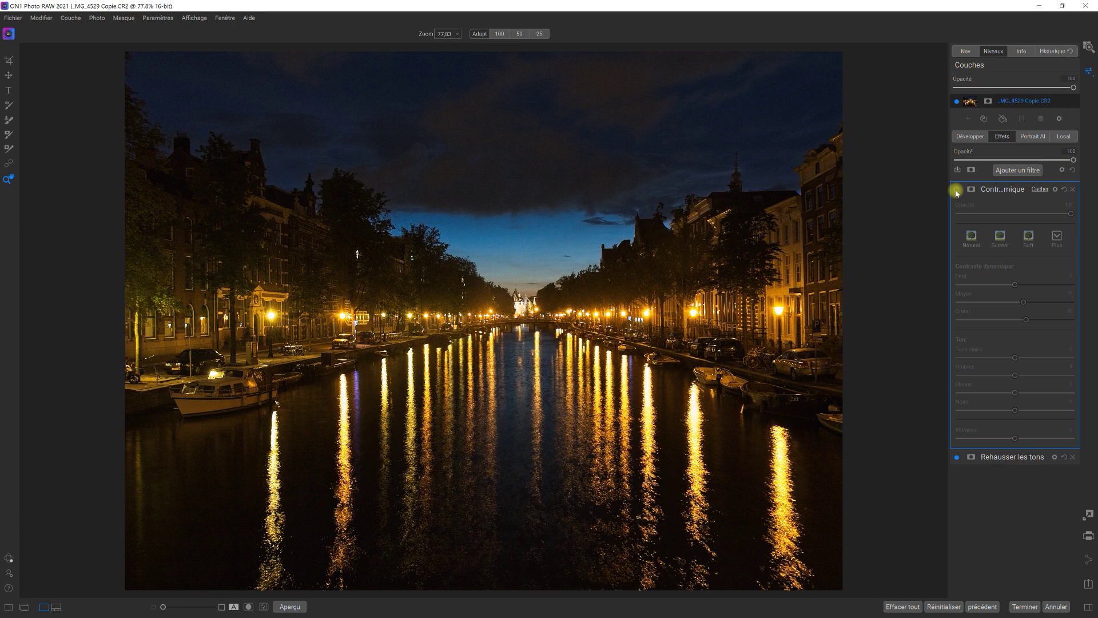
left_click(957, 190)
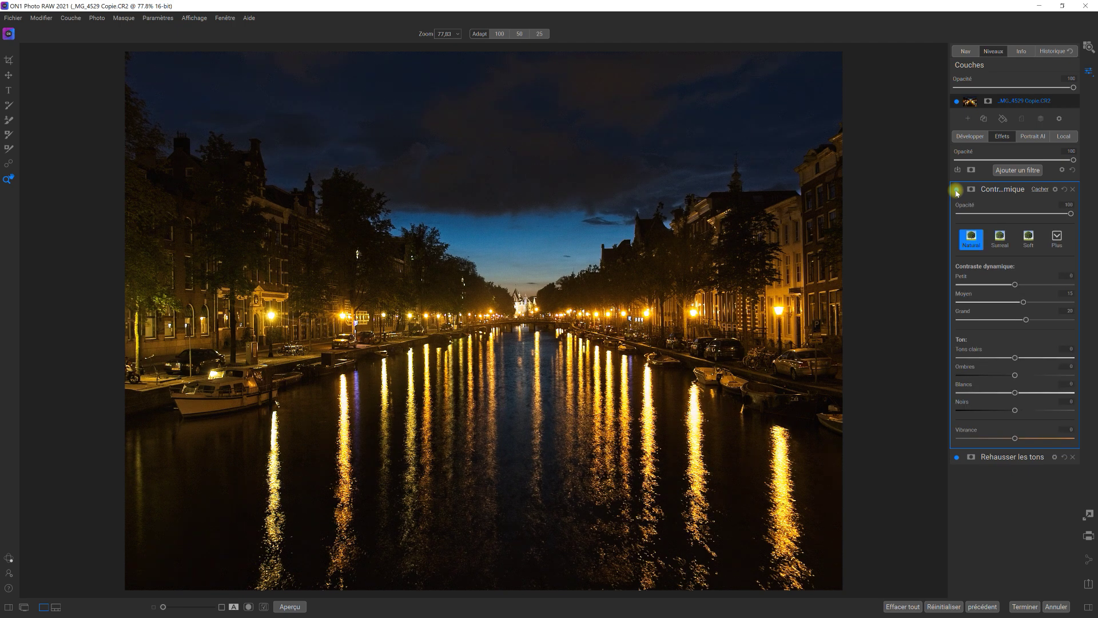
left_click(957, 191)
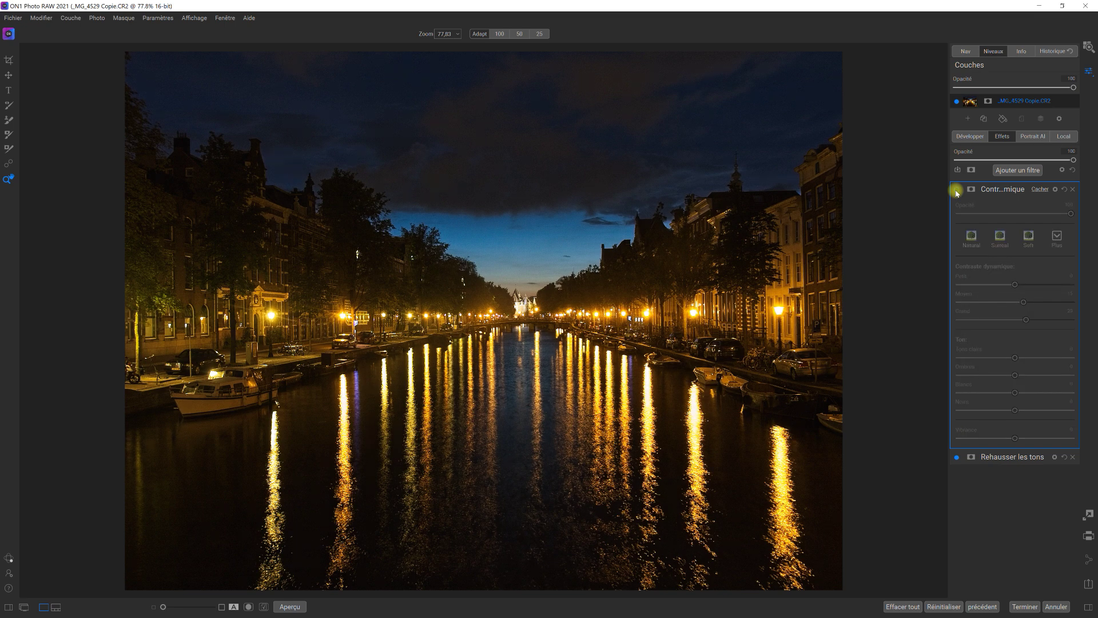
left_click(957, 190)
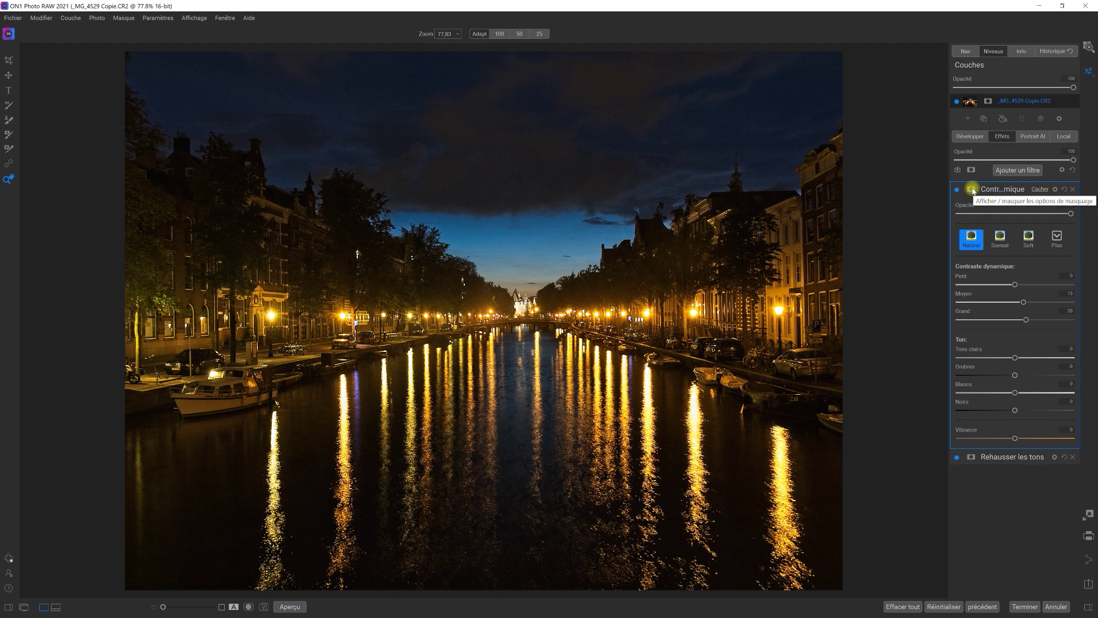
Invert the Contraste dynamique filter's mask to black and set the masking brush mode to Paint In.
left_click(972, 190)
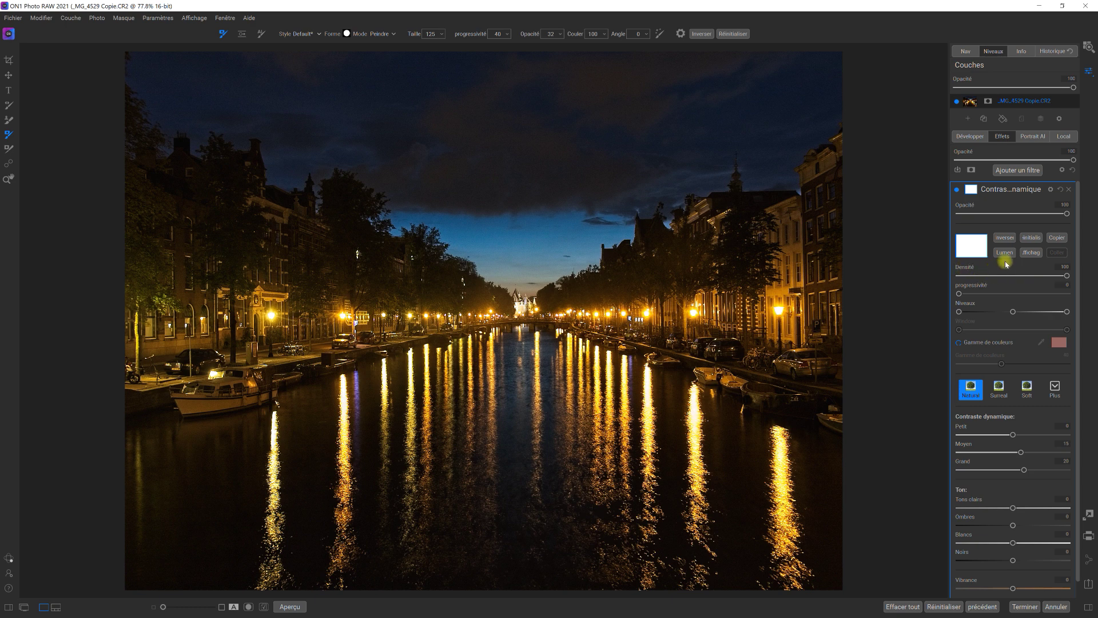
left_click(1007, 239)
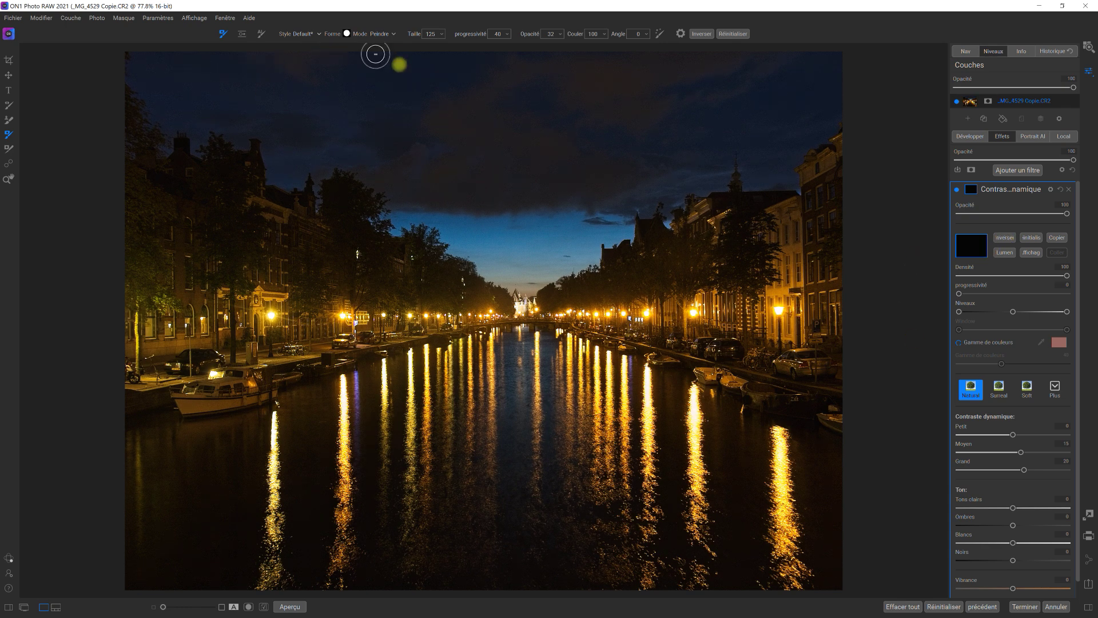
left_click(392, 34)
left_click(382, 52)
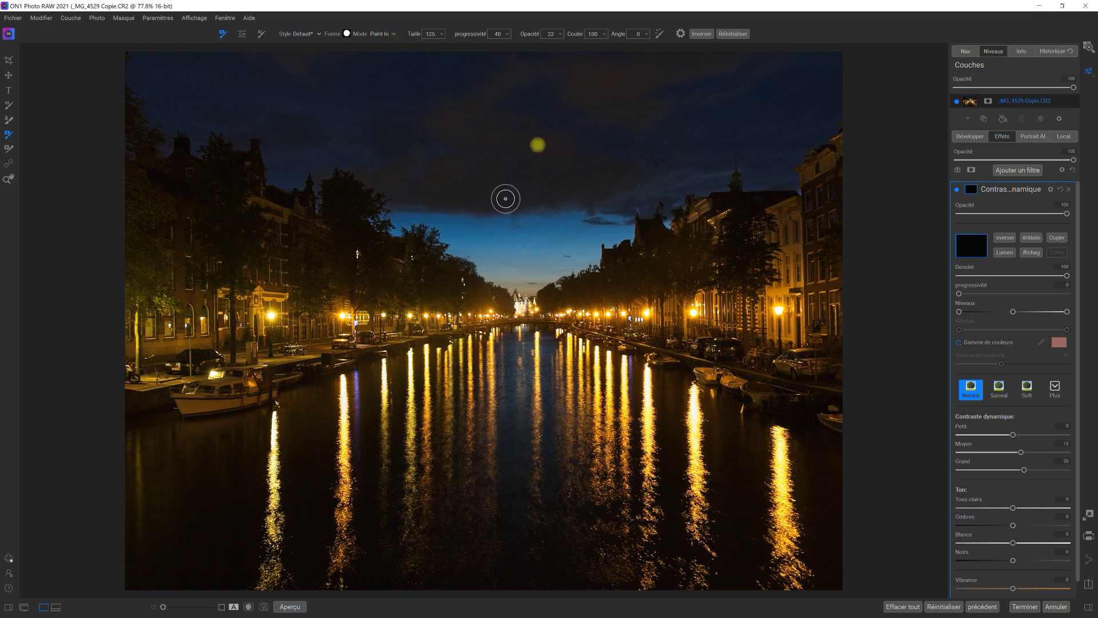
Set the masking brush to opacity 100, progressivité 28 and size 200.
left_click(558, 34)
left_click_drag(525, 46, 561, 47)
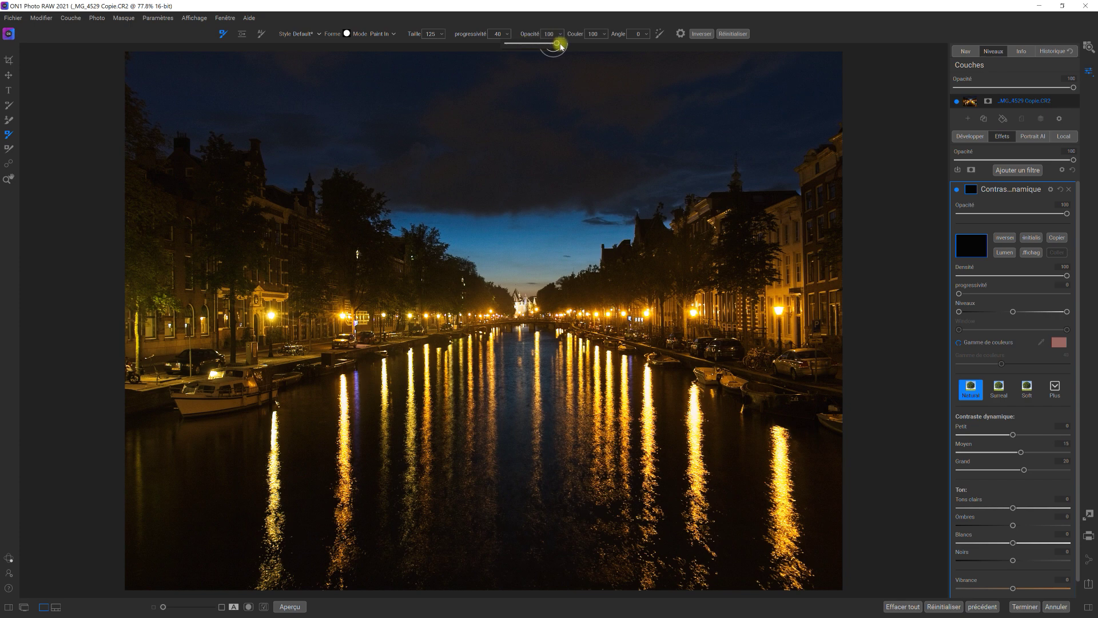
left_click(498, 35)
left_click_drag(475, 43, 468, 47)
left_click(433, 34)
left_click_drag(410, 45, 420, 45)
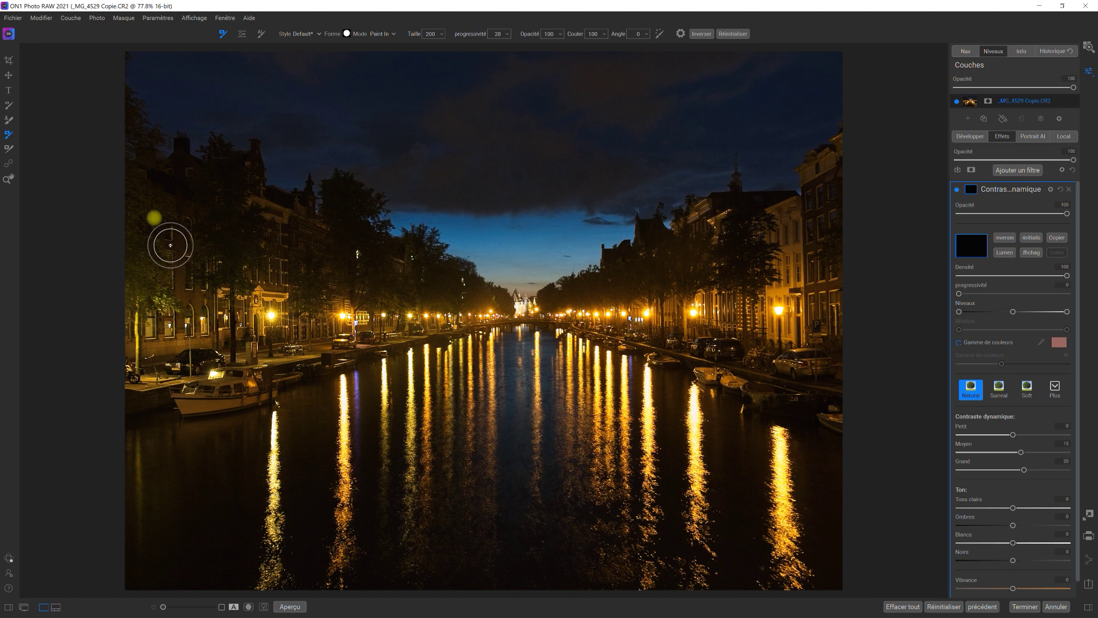
Paint the dynamic contrast onto the buildings and trees of both canal banks, using the Perfect Brush for the right bank.
mouse_move(245, 303)
left_mouse_down()
mouse_move(266, 324)
mouse_move(384, 314)
left_mouse_up()
left_click(659, 34)
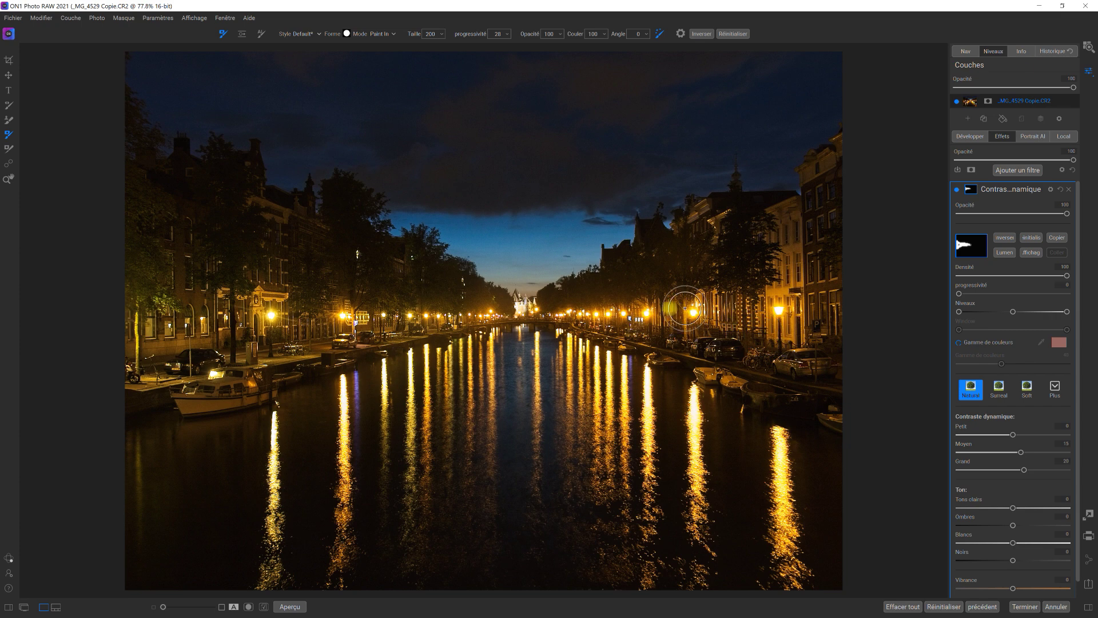
mouse_move(613, 307)
left_mouse_down()
mouse_move(741, 335)
mouse_move(778, 320)
mouse_move(685, 312)
mouse_move(736, 325)
left_mouse_up()
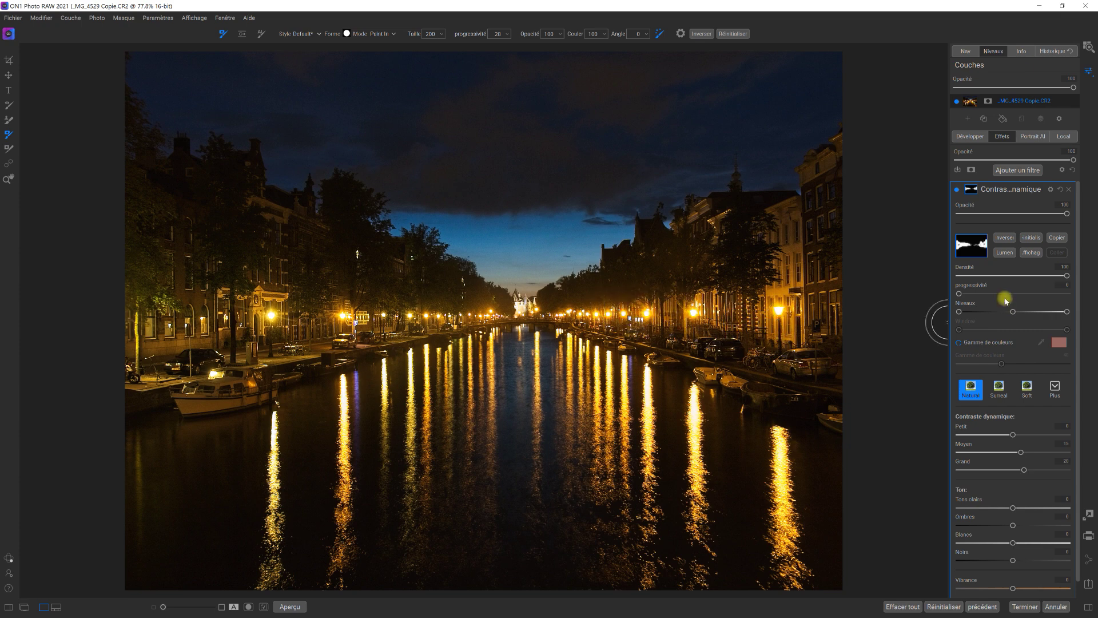
Display the Contraste dynamique mask, paint in the black gaps over the left bank's buildings, and return to the photo view.
left_click(1031, 253)
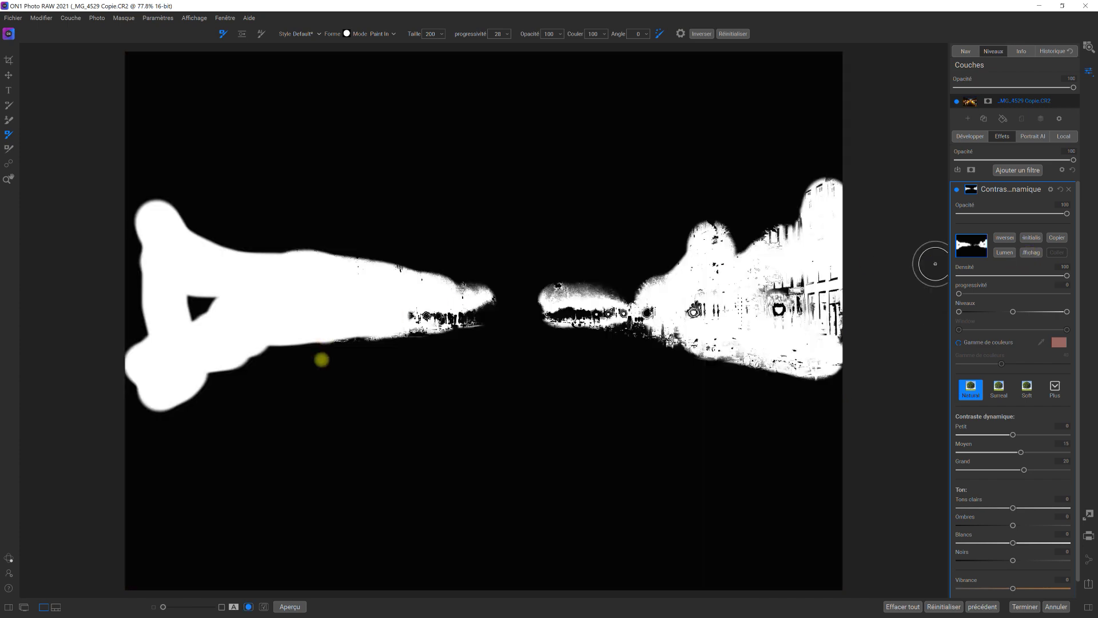
left_click(208, 304)
left_click_drag(209, 303, 196, 314)
mouse_move(154, 256)
left_mouse_down()
mouse_move(135, 336)
mouse_move(131, 314)
mouse_move(132, 358)
mouse_move(135, 238)
left_mouse_up()
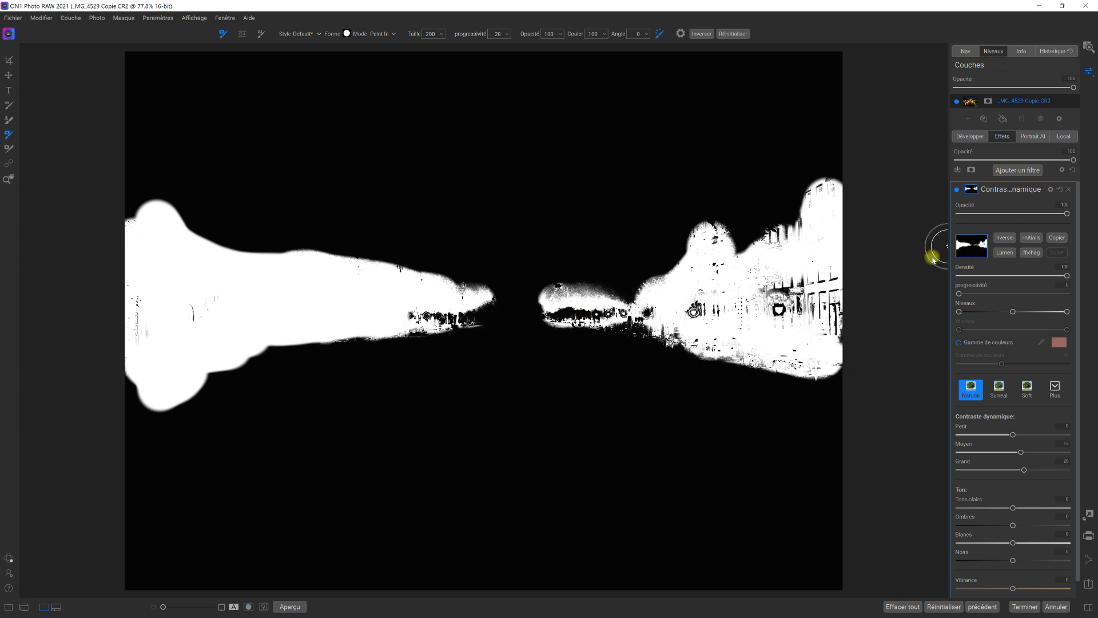
key("ctrl+m")
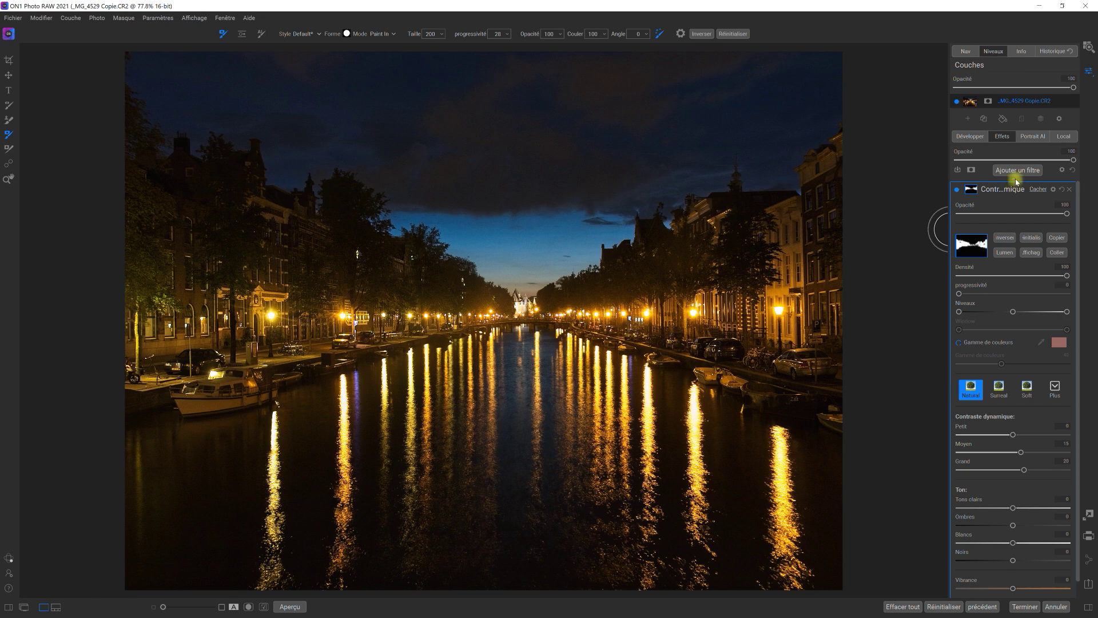
Add a Look HDR filter with the Natural style and paste the copied Contraste dynamique mask onto it.
left_click(1016, 171)
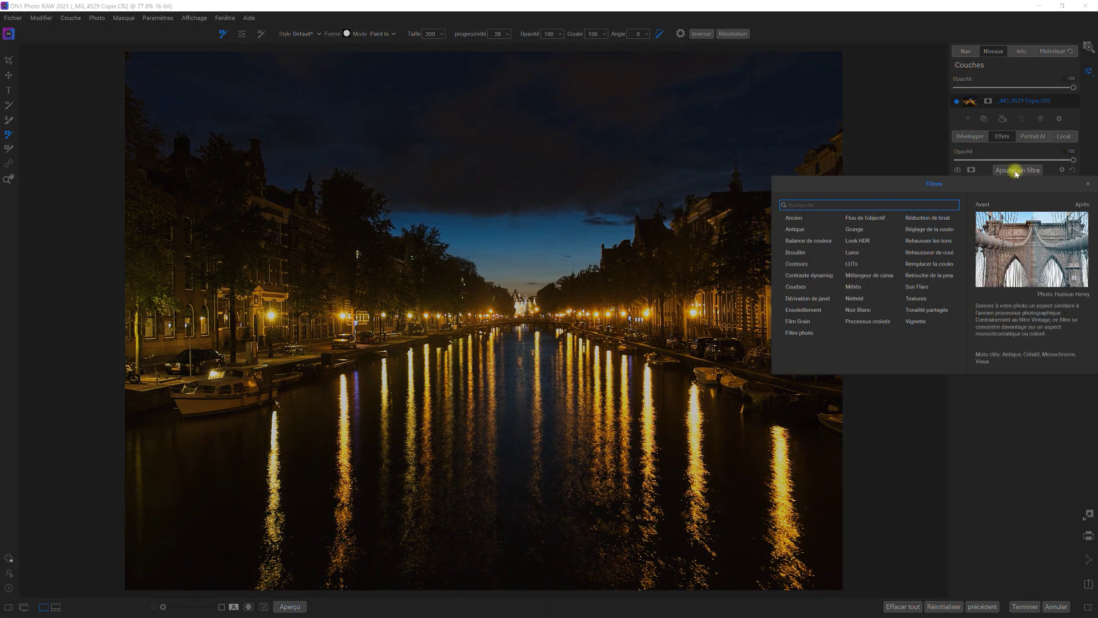
left_click(858, 240)
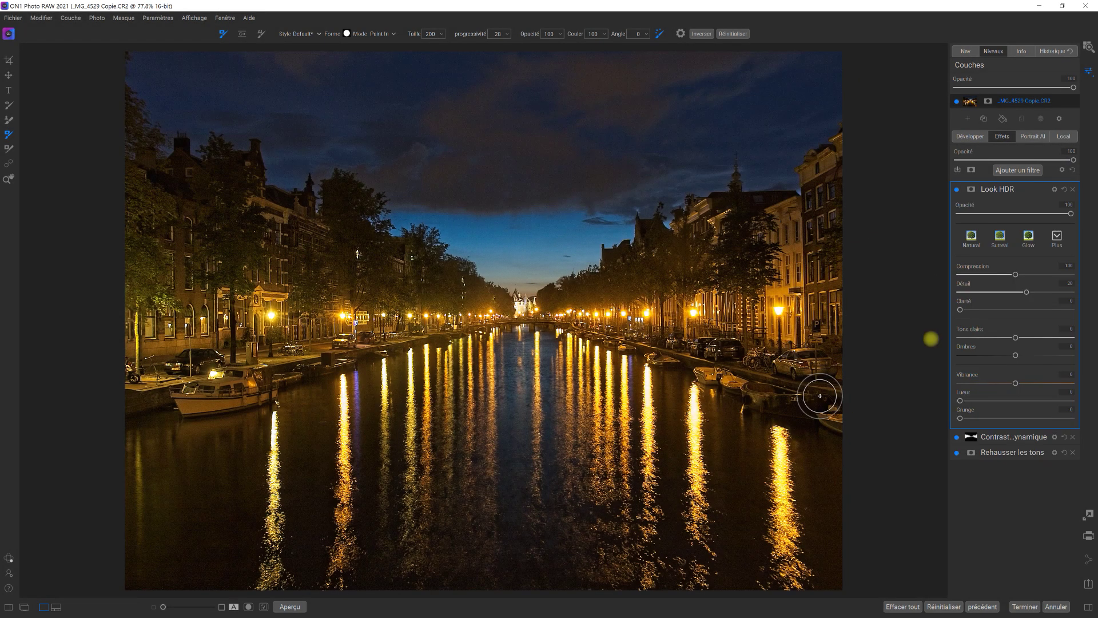
left_click(972, 237)
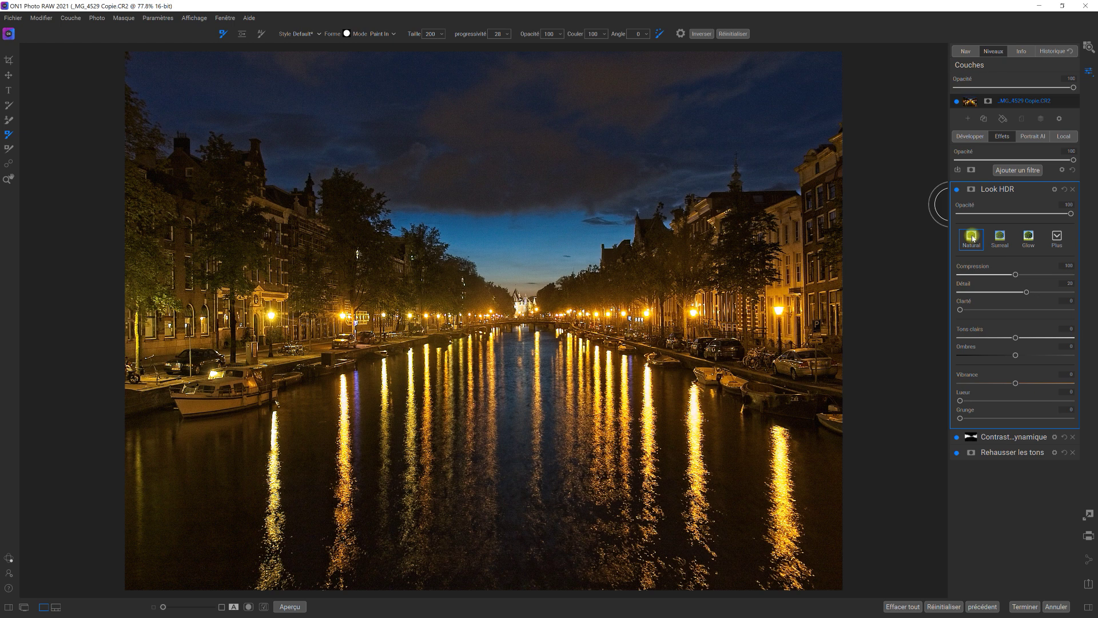
left_click(973, 238)
left_click(972, 190)
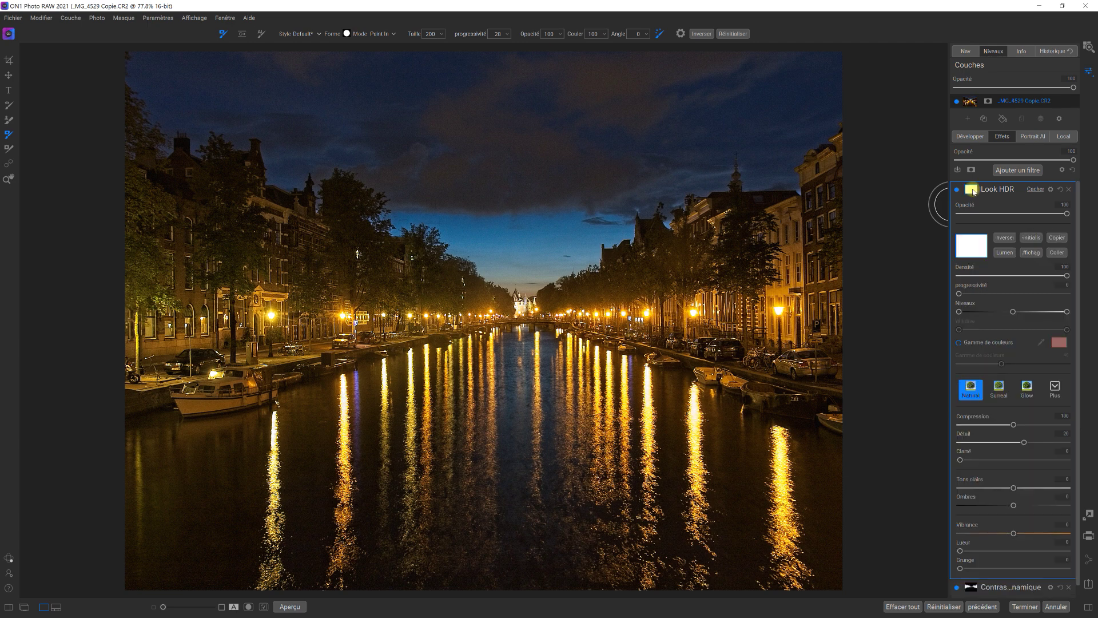
left_click(1057, 252)
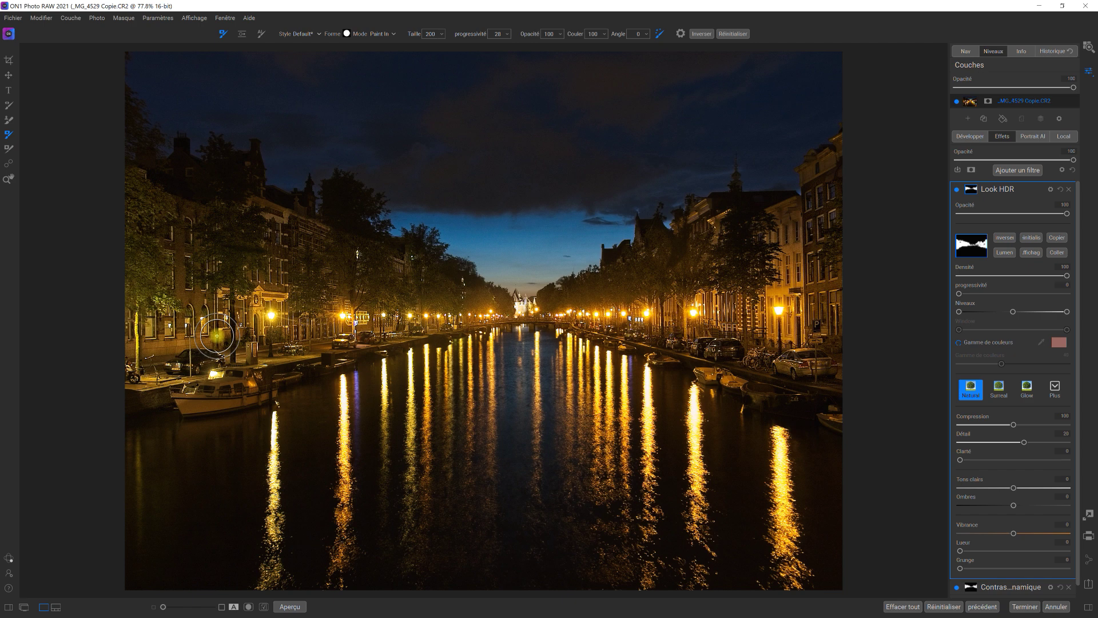
Compare the photo with and without the Look HDR filter, and reduce the filter's opacity to about 66.
left_click(958, 191)
left_click(958, 192)
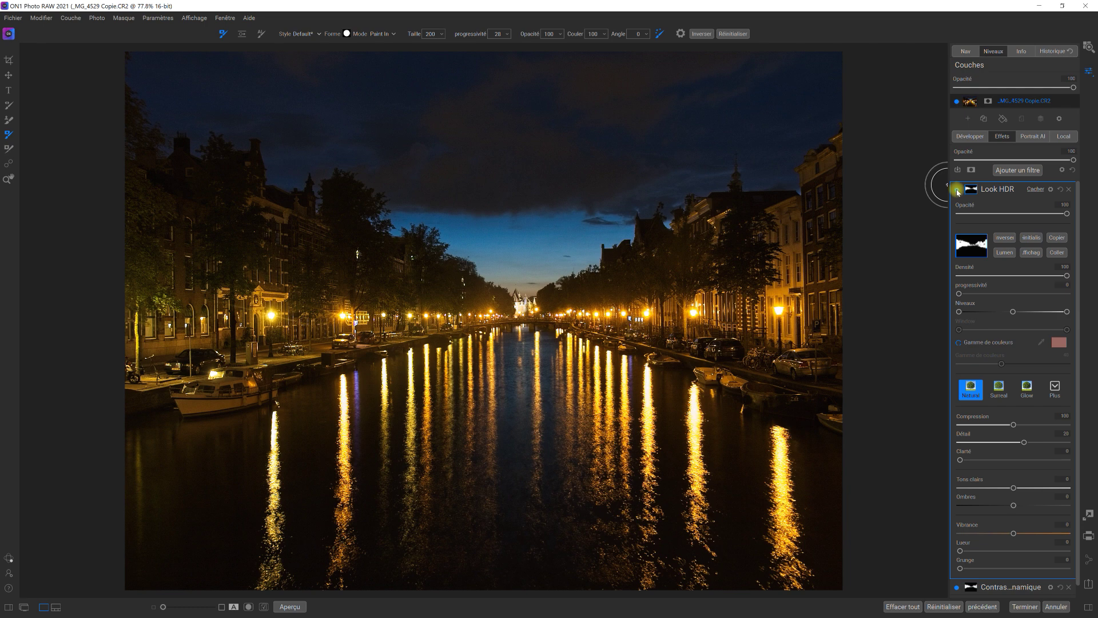
left_click(958, 192)
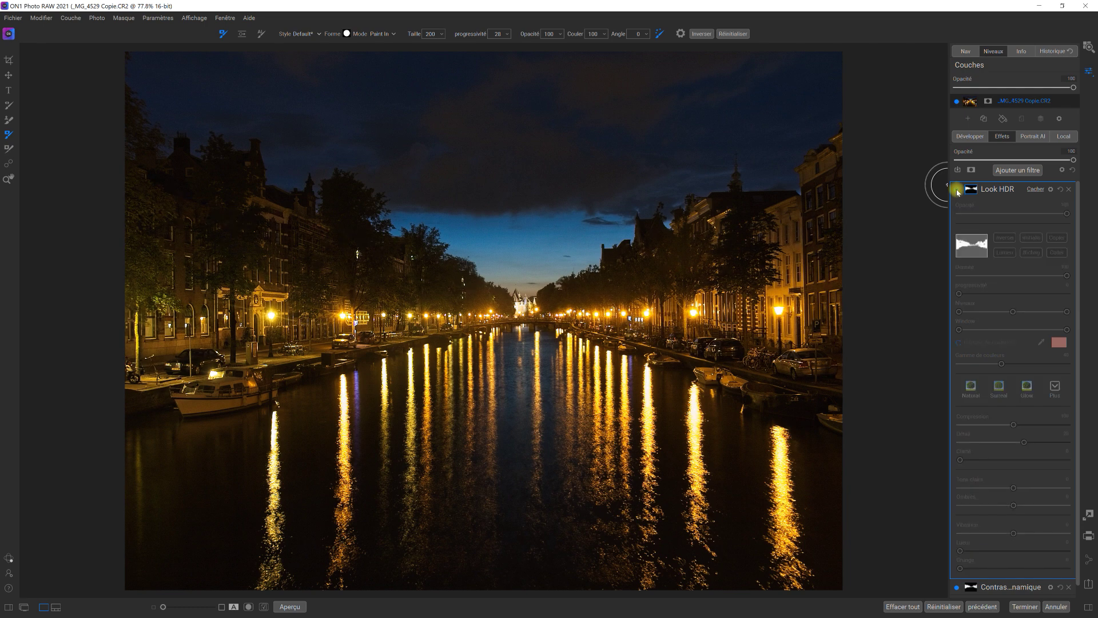
left_click(958, 192)
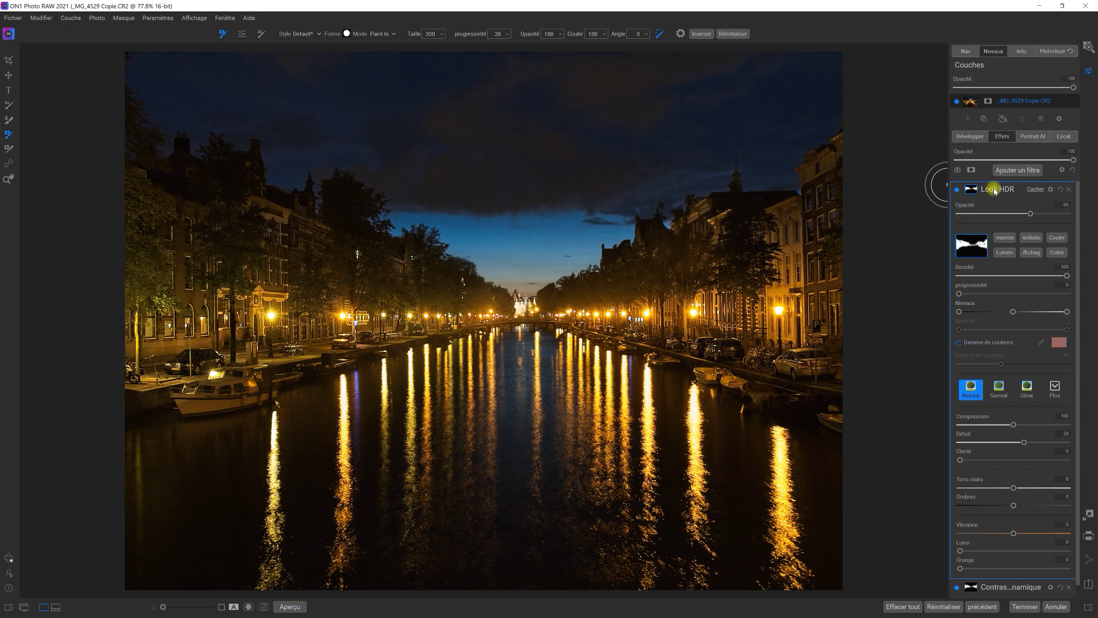
left_click(996, 191)
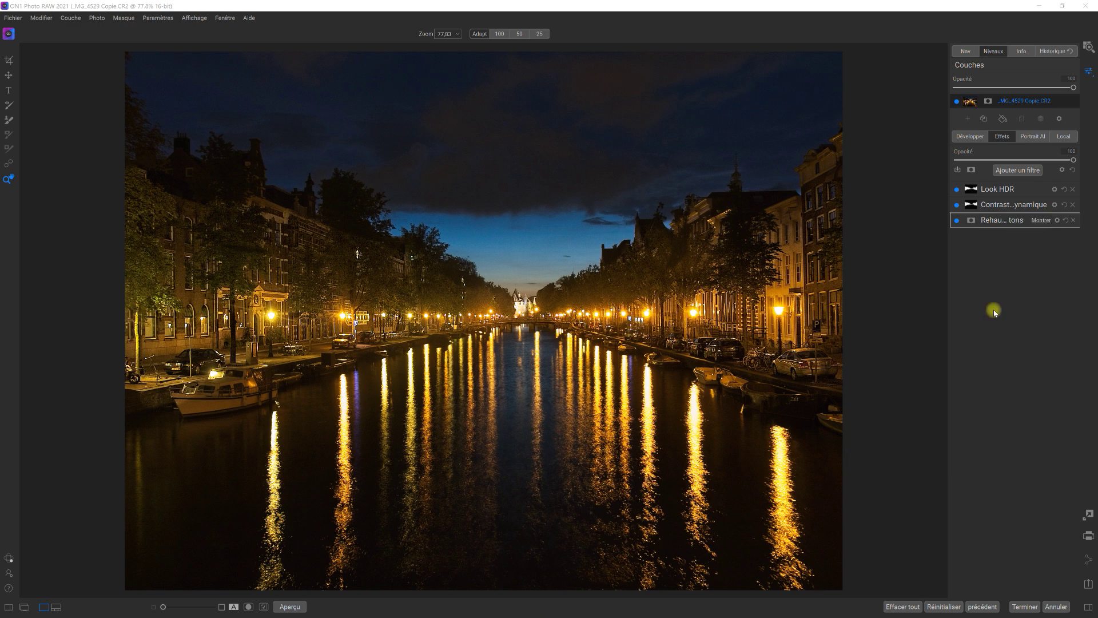
Add a Lueur filter and apply its Black Soft style.
left_click(1028, 171)
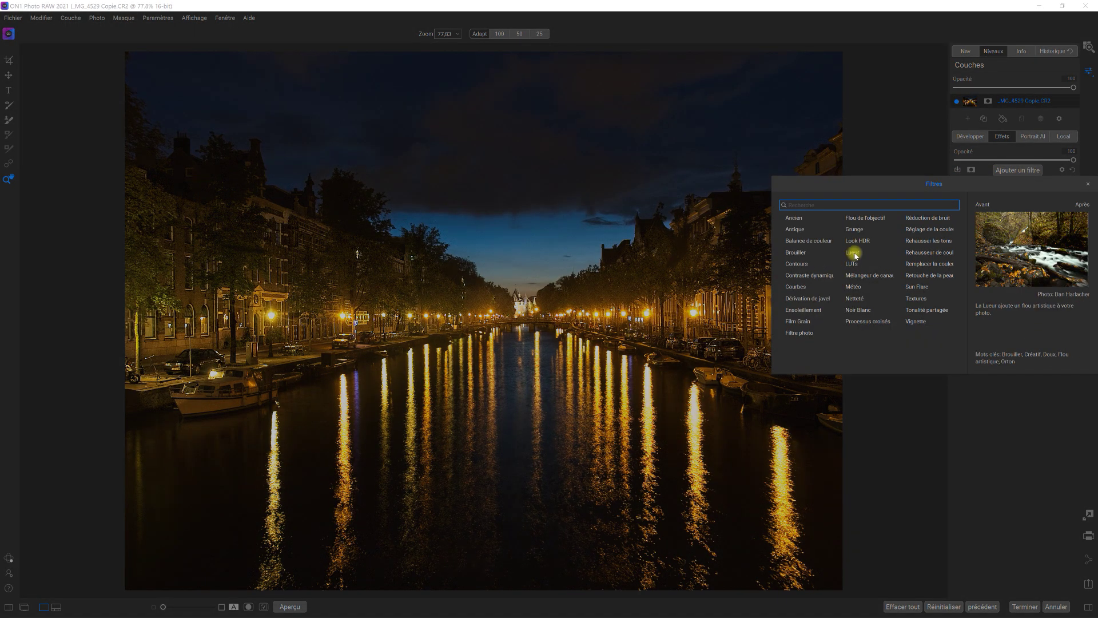
left_click(855, 255)
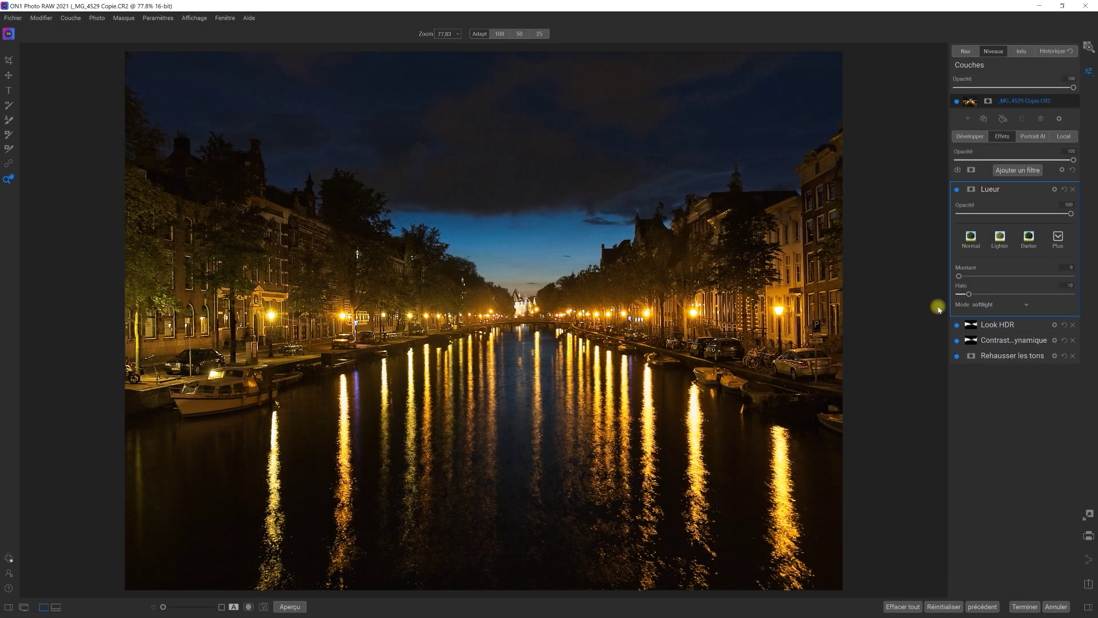
left_click(1061, 239)
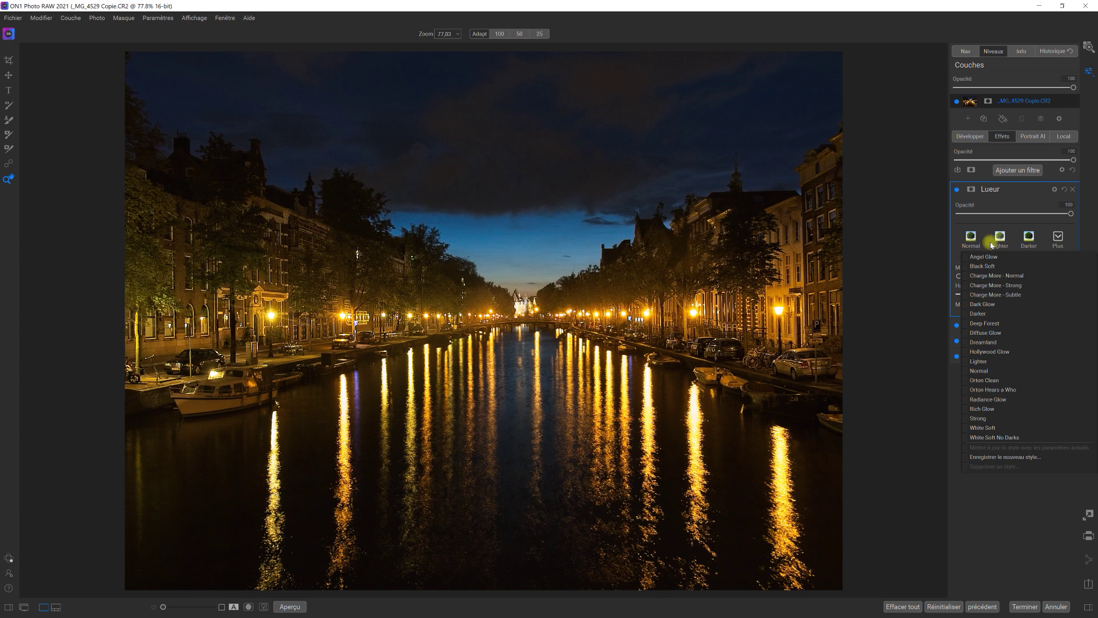
left_click(998, 266)
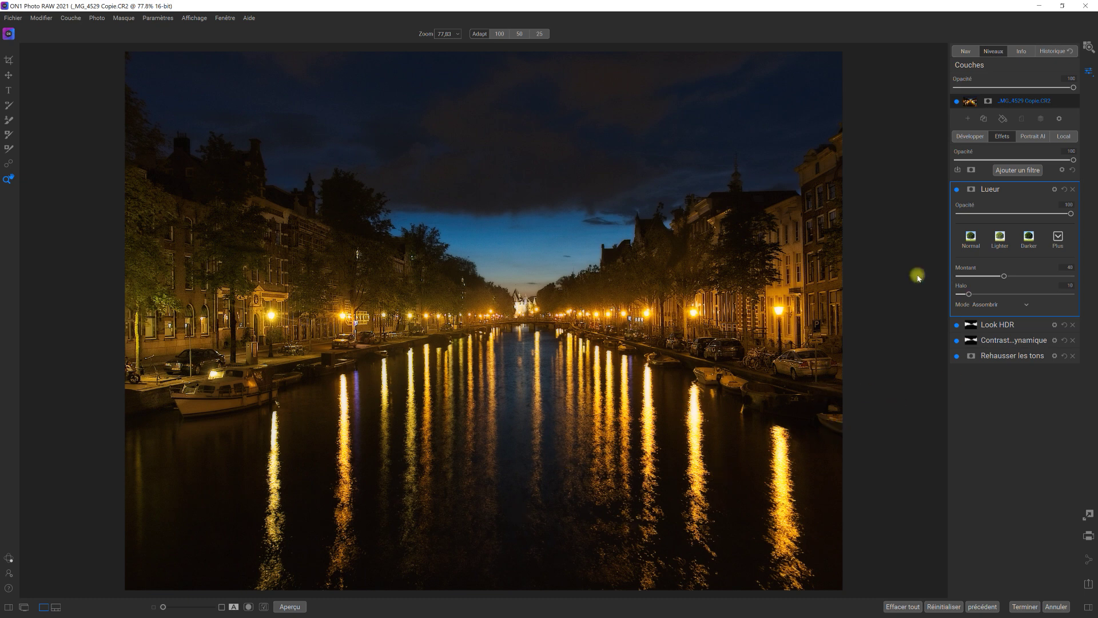
Invert the Lueur mask to black and paint the glow onto the canal water with a size 350 brush at opacity 100.
left_click(972, 189)
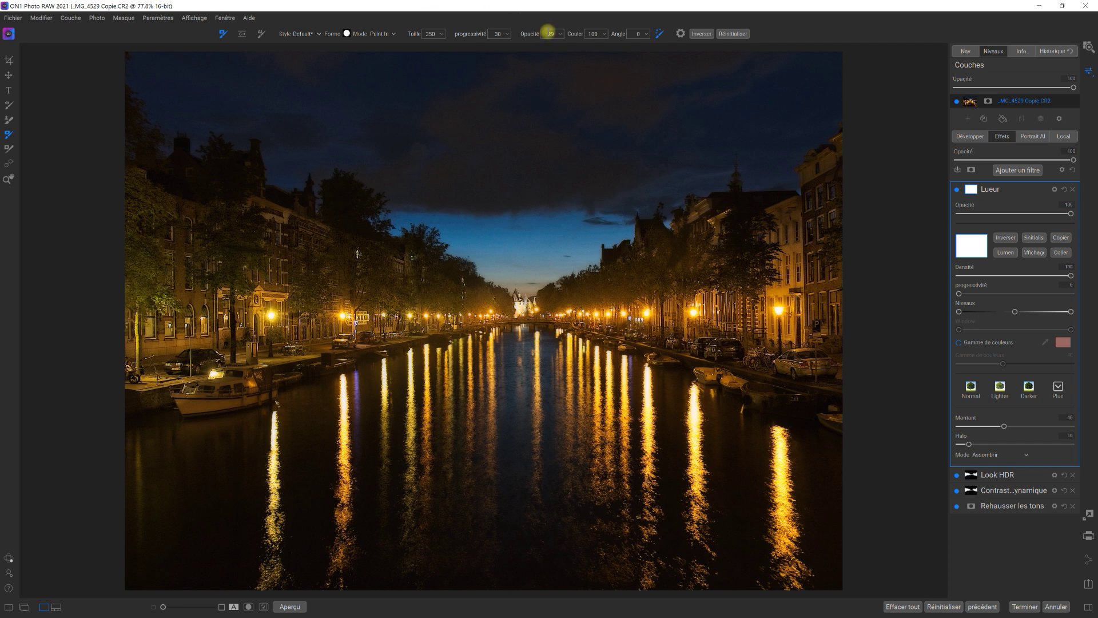
left_click_drag(533, 46, 559, 43)
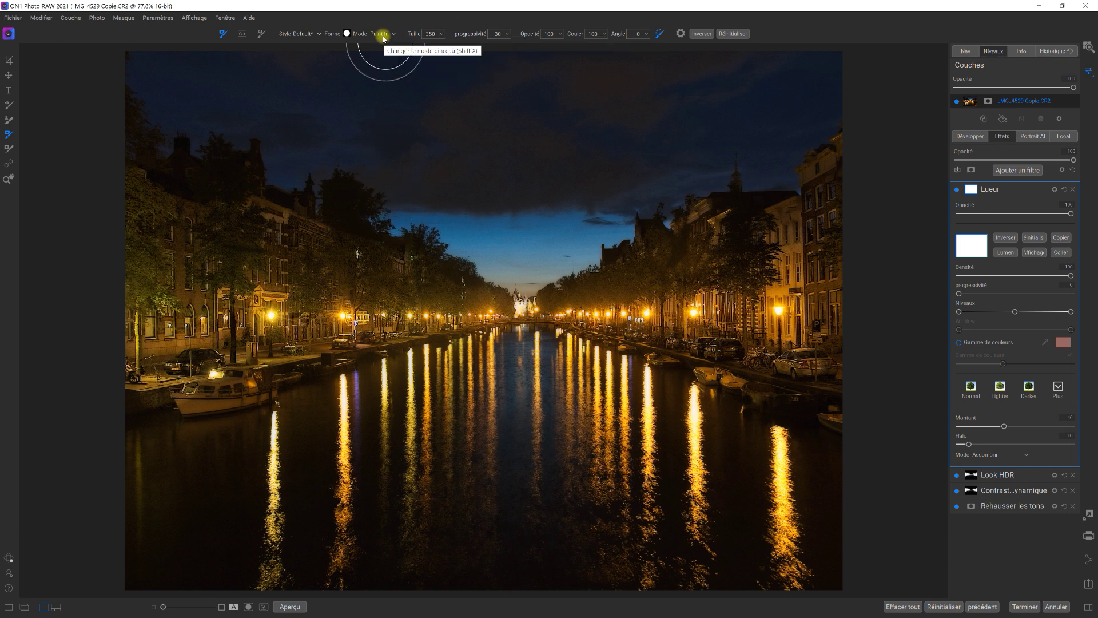
left_click(1005, 238)
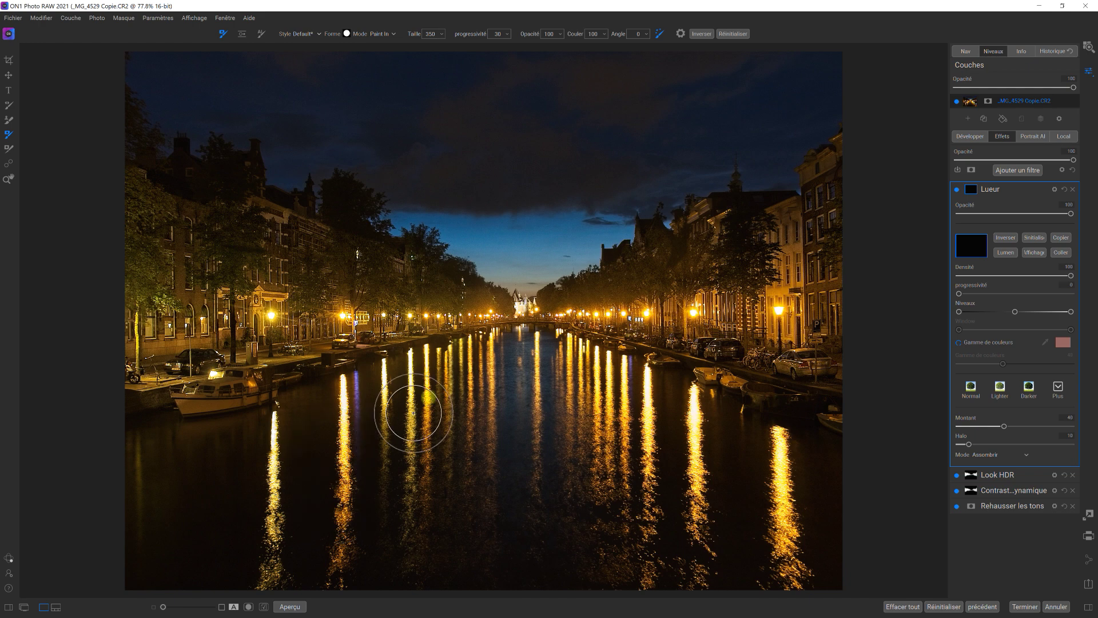
left_click_drag(428, 398, 437, 403)
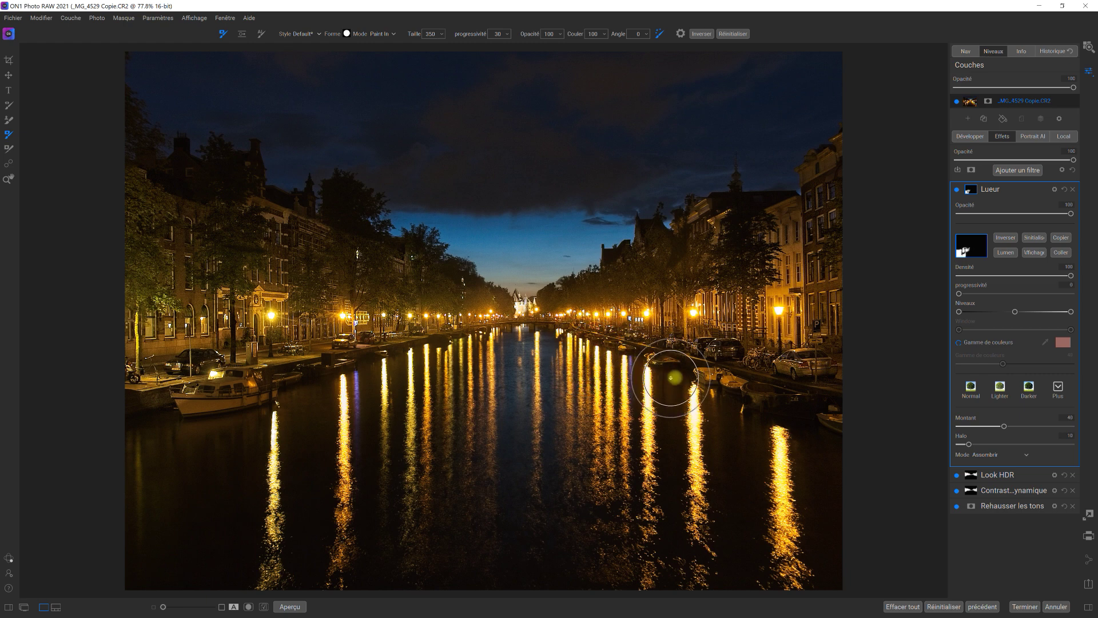
mouse_move(688, 398)
left_mouse_down()
mouse_move(712, 399)
mouse_move(765, 433)
left_mouse_up()
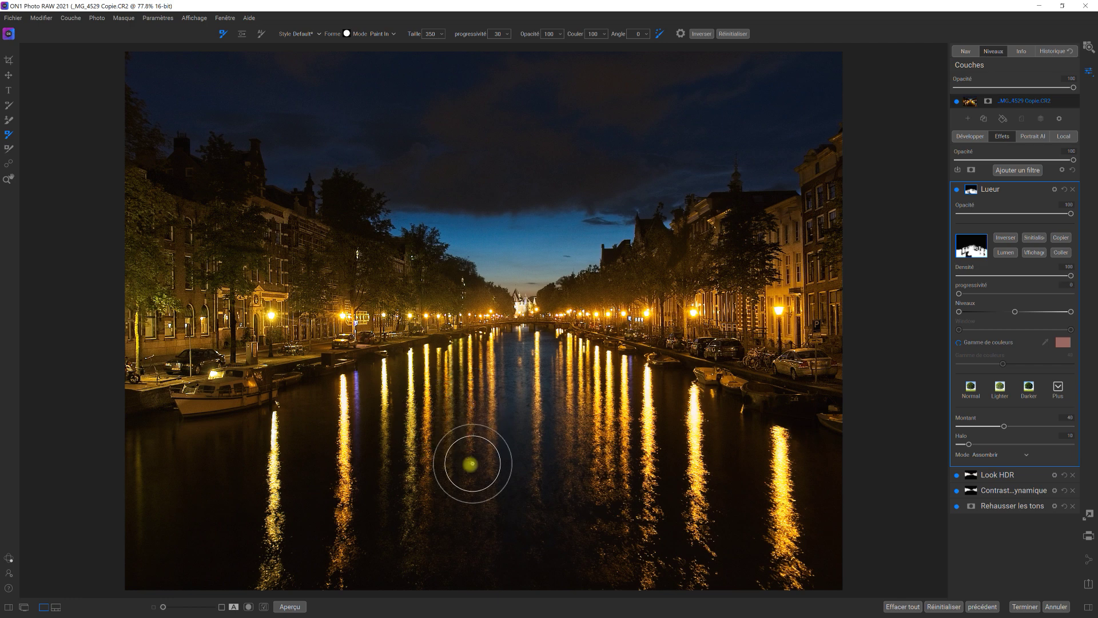
Display the Lueur mask, fill the black gaps over the foreground water, and paint out the spill along the banks with a size 150 brush.
left_click(1034, 252)
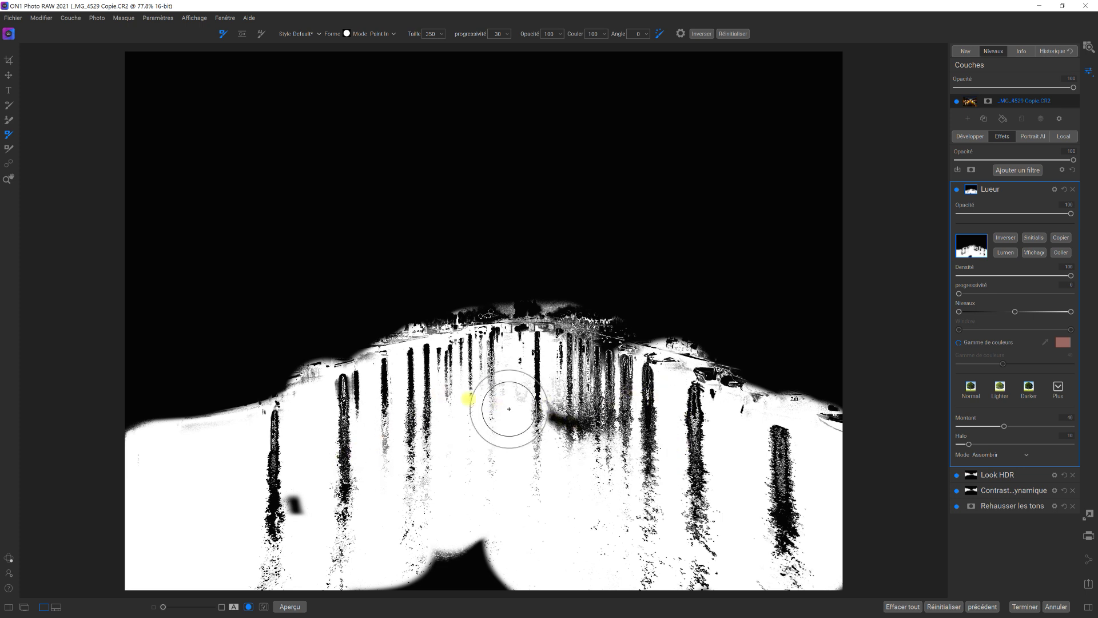
mouse_move(443, 549)
left_mouse_down()
mouse_move(520, 561)
mouse_move(407, 564)
mouse_move(468, 544)
mouse_move(333, 557)
mouse_move(304, 543)
mouse_move(391, 483)
mouse_move(416, 448)
mouse_move(291, 504)
mouse_move(285, 522)
mouse_move(309, 514)
mouse_move(278, 554)
mouse_move(267, 523)
left_mouse_up()
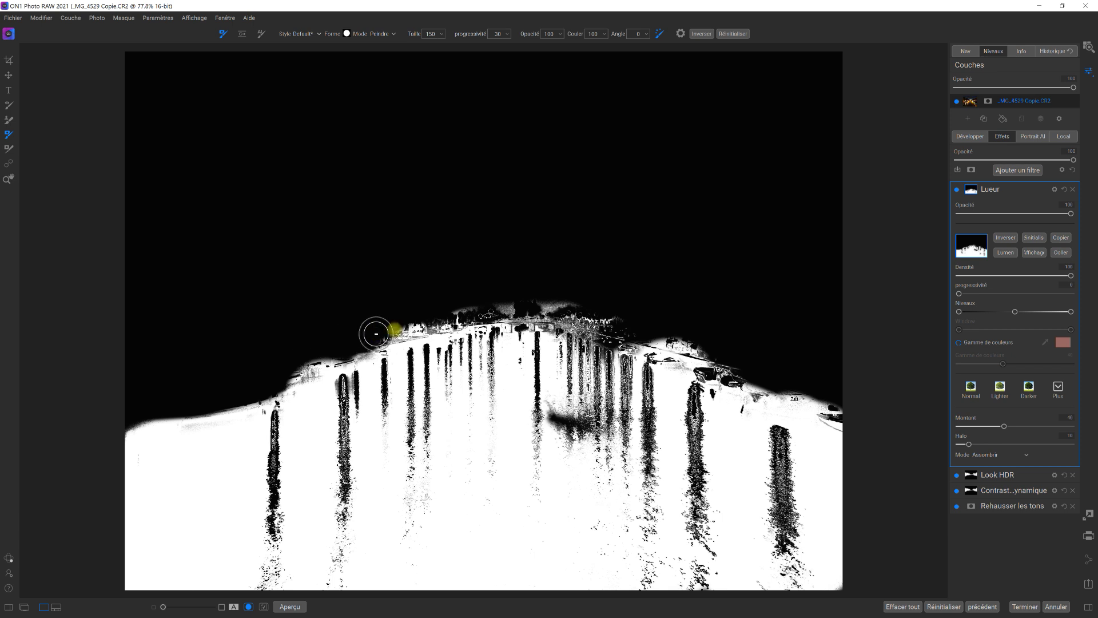
left_click_drag(404, 326, 570, 308)
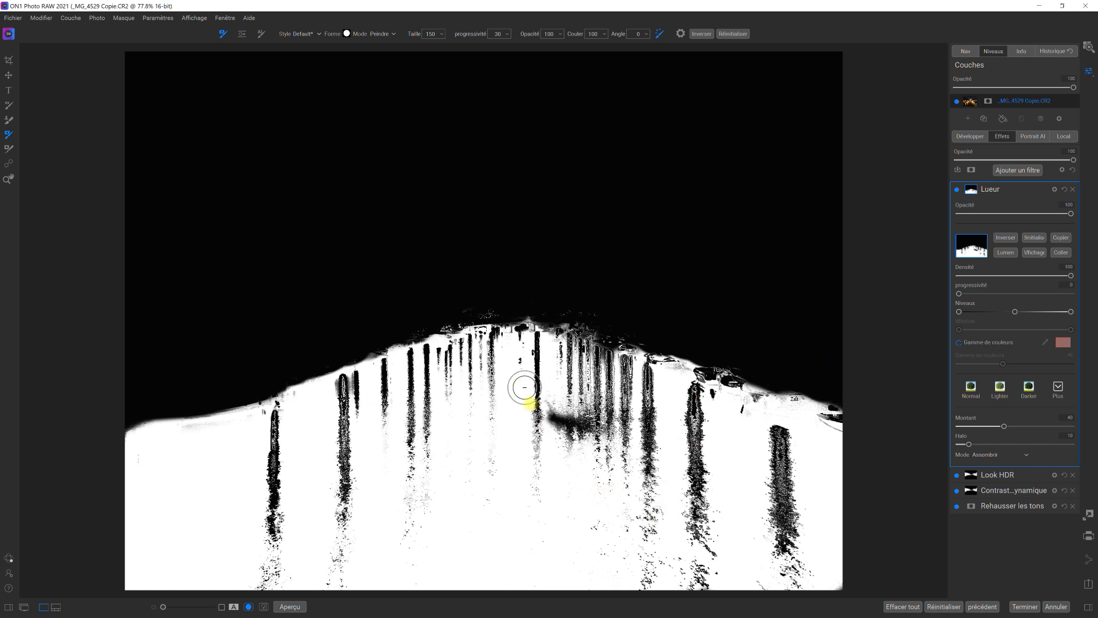
Fill the dark patch in the middle of the Lueur mask in Paint In mode, and compare the photo with and without the filter.
left_click_drag(551, 396, 559, 412)
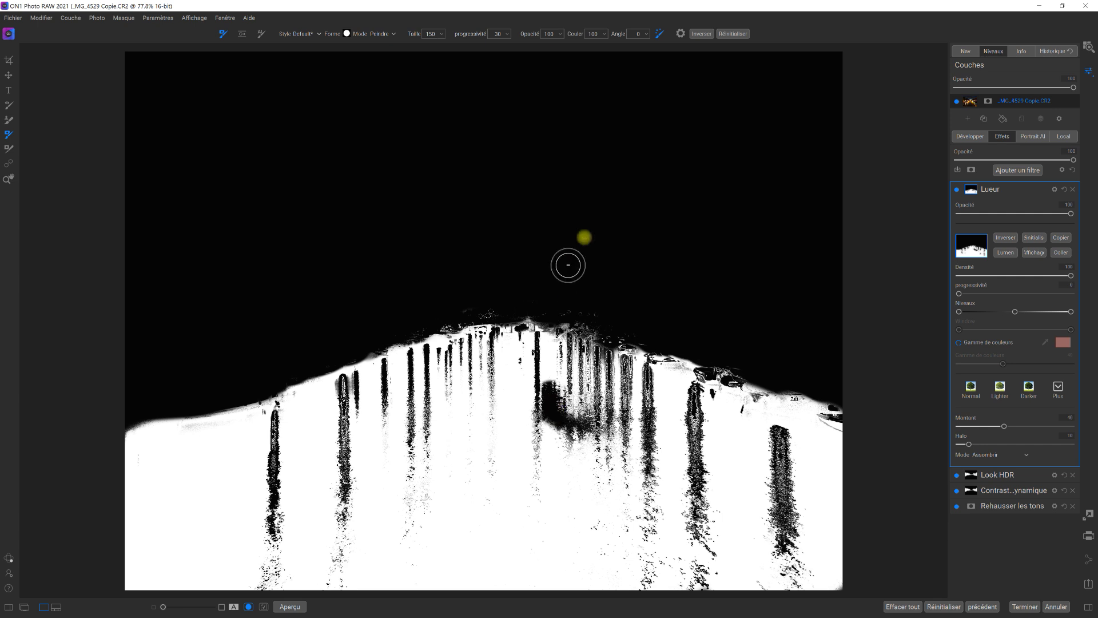
left_click(383, 53)
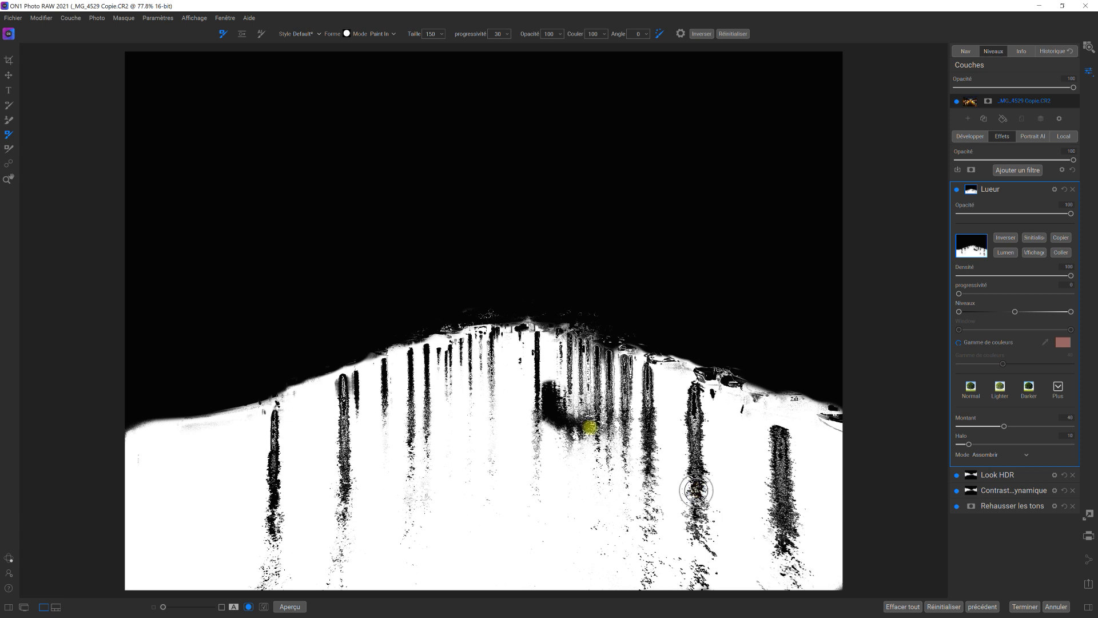
mouse_move(554, 376)
left_mouse_down()
mouse_move(557, 429)
mouse_move(567, 446)
mouse_move(585, 435)
mouse_move(558, 424)
mouse_move(554, 467)
left_mouse_up()
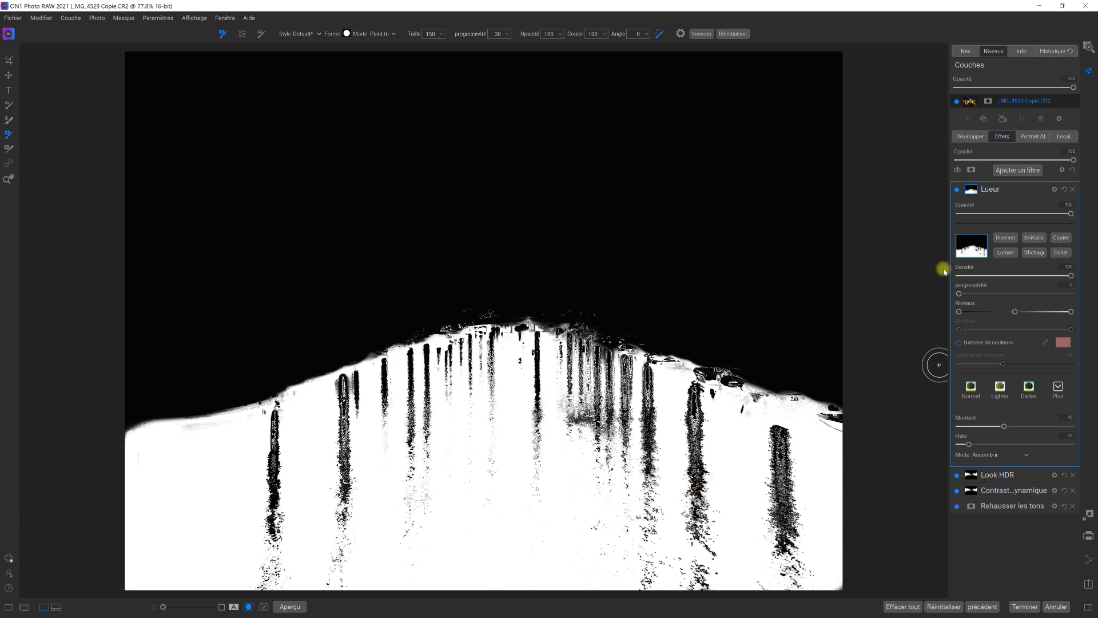
left_click(1038, 253)
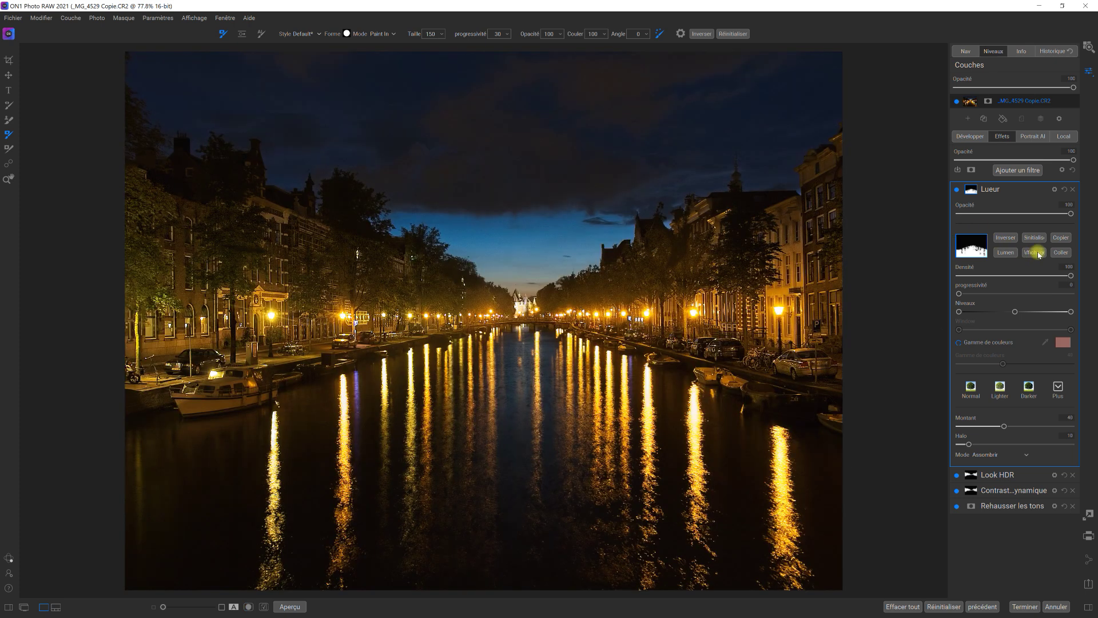
left_click(959, 191)
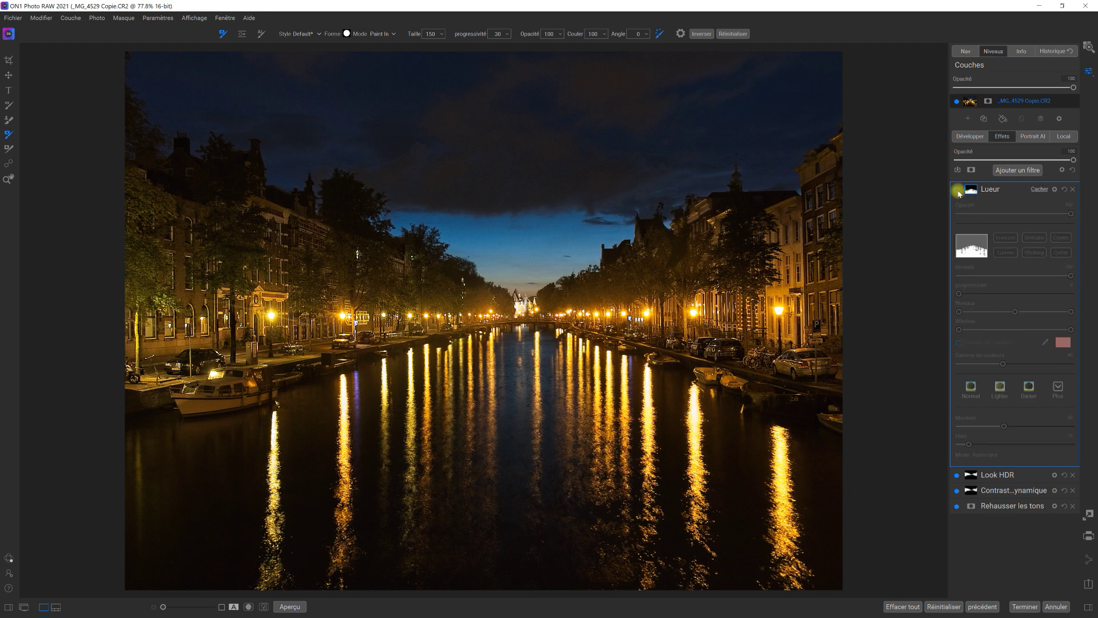
left_click(959, 191)
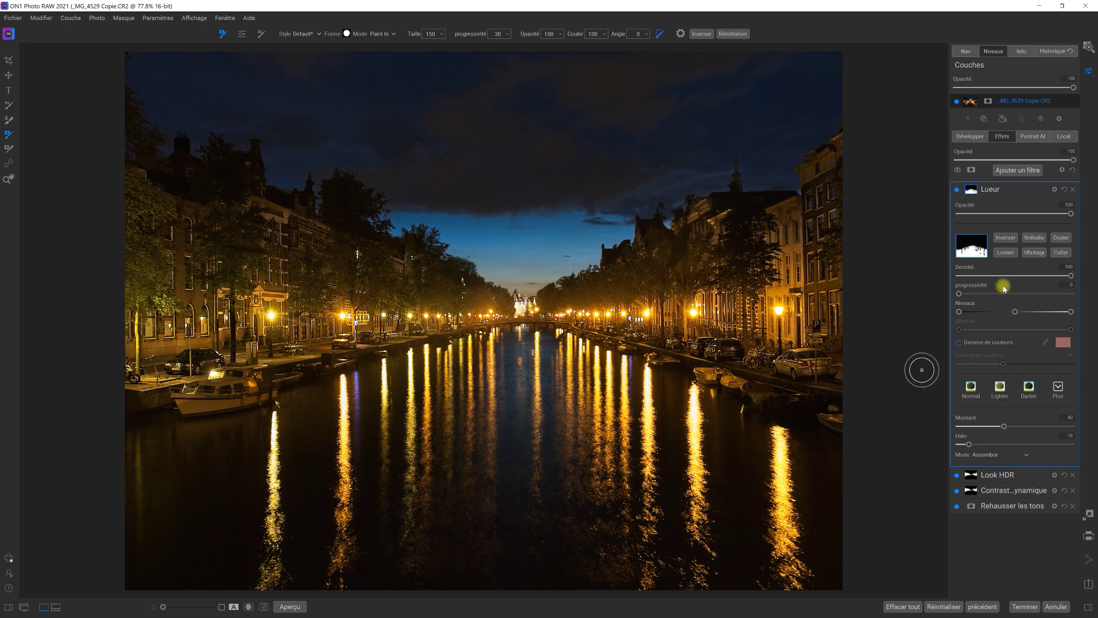
Add a Réglage de la couleur filter, lower the orange saturation, and set yellow to hue -14, saturation -6 and luminosity -6.
left_click(1027, 170)
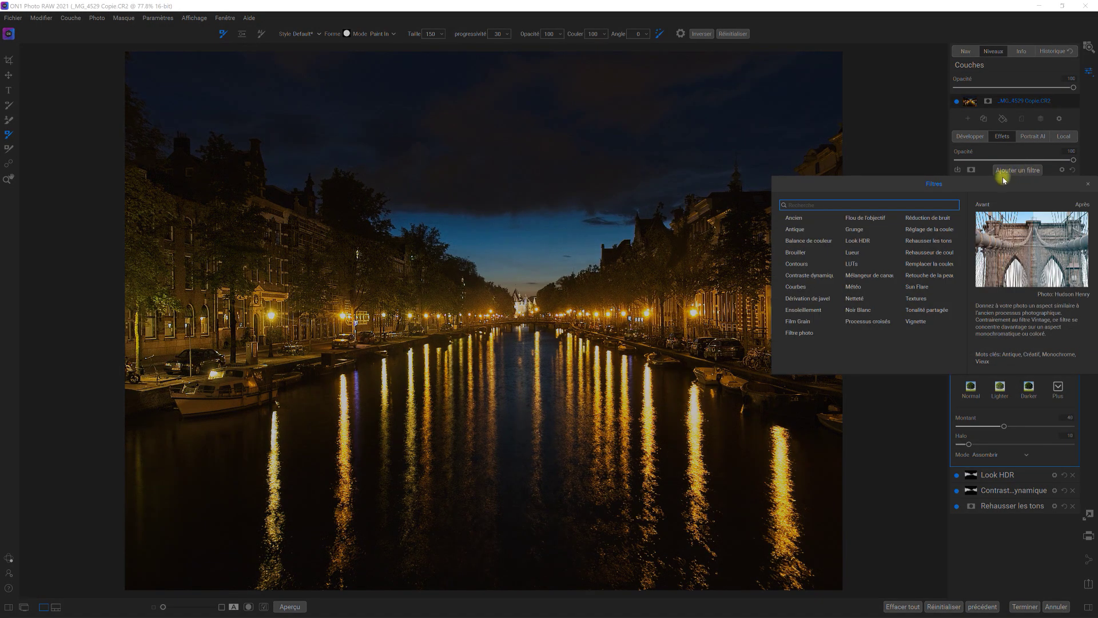
left_click(947, 230)
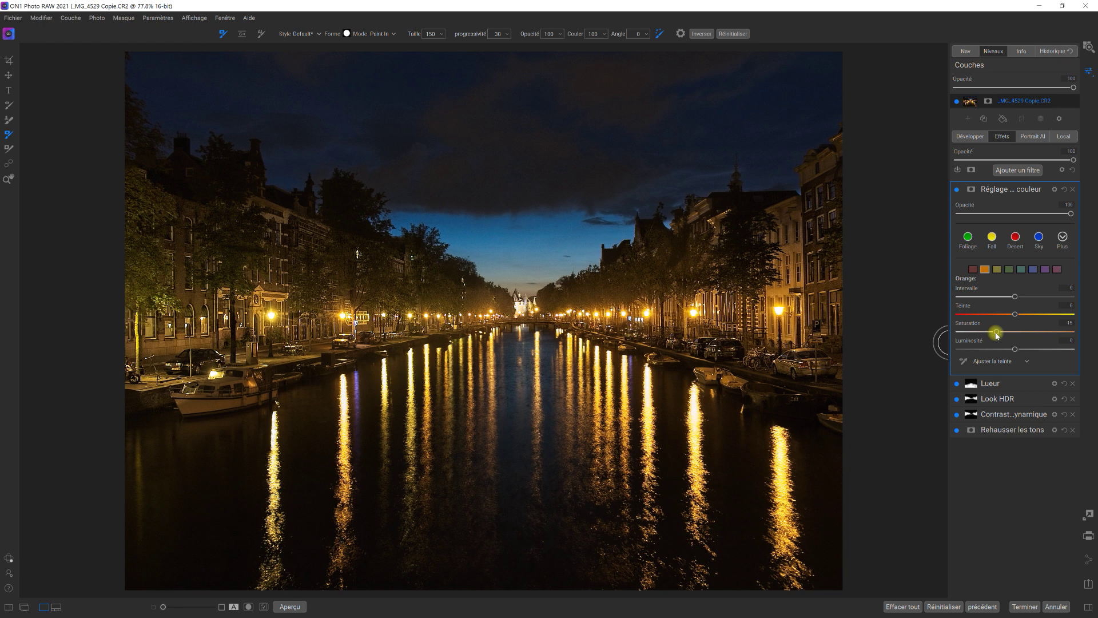
left_click(998, 271)
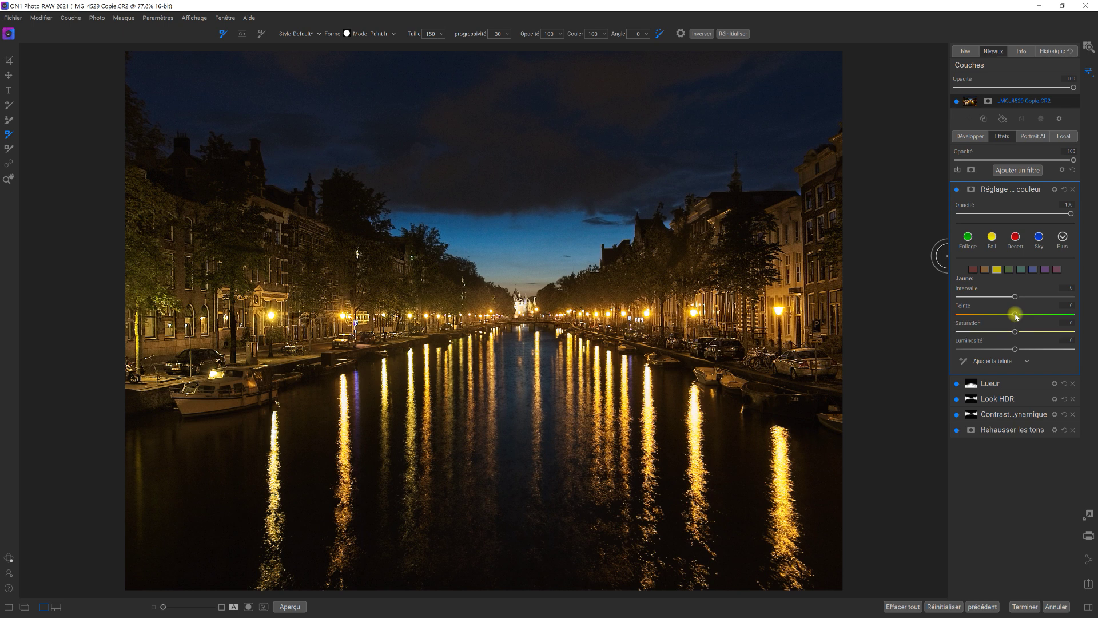
left_click_drag(1016, 316, 998, 316)
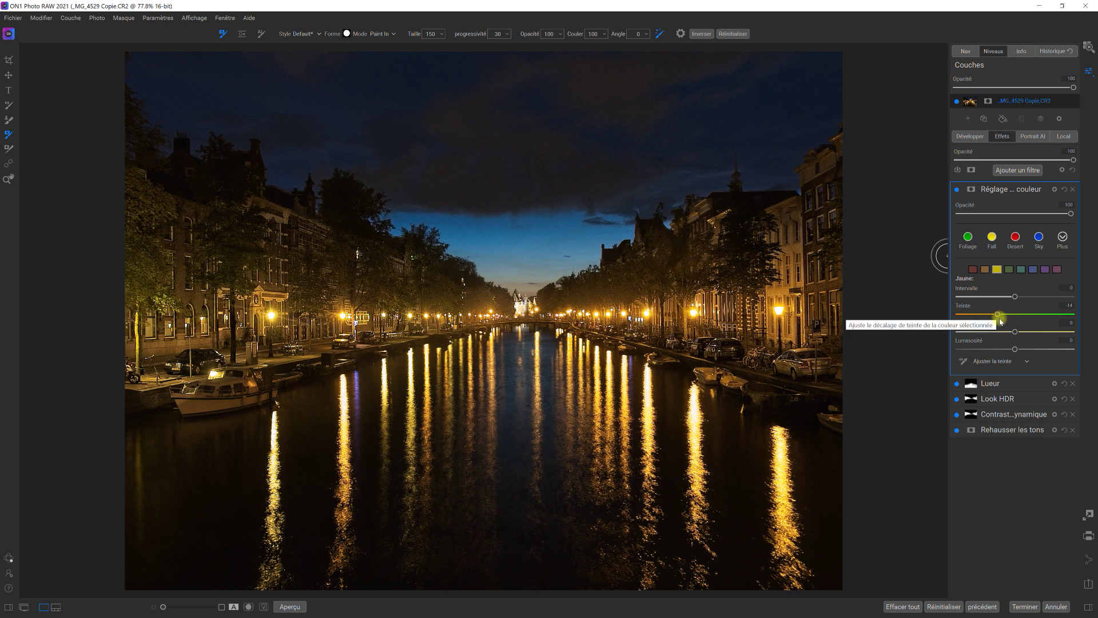
left_click_drag(1017, 334, 1008, 336)
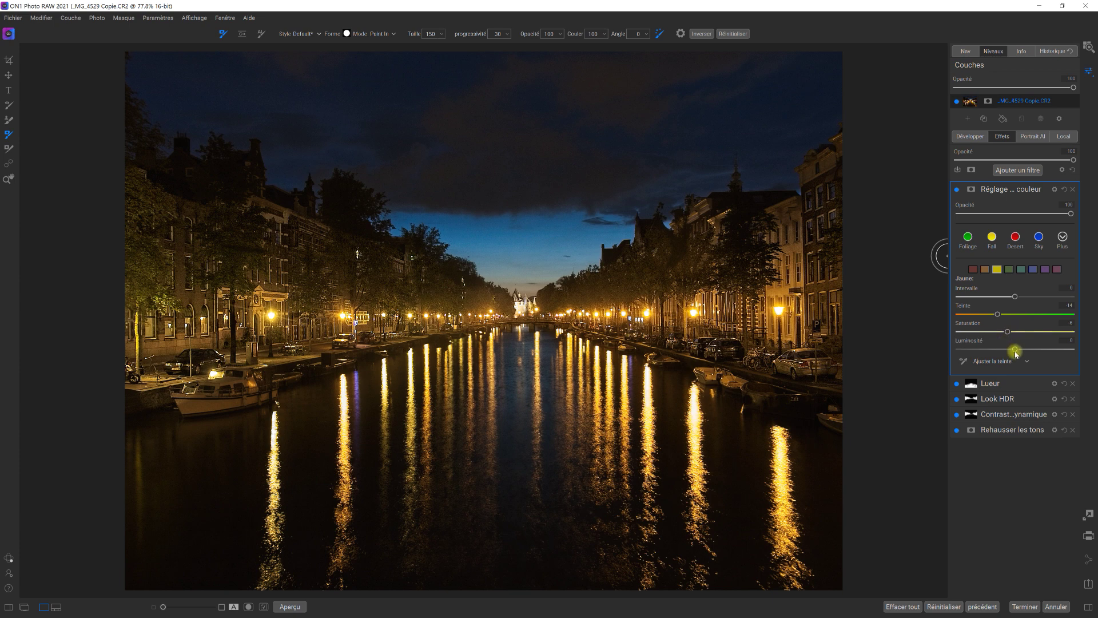
left_click_drag(1017, 355, 1009, 353)
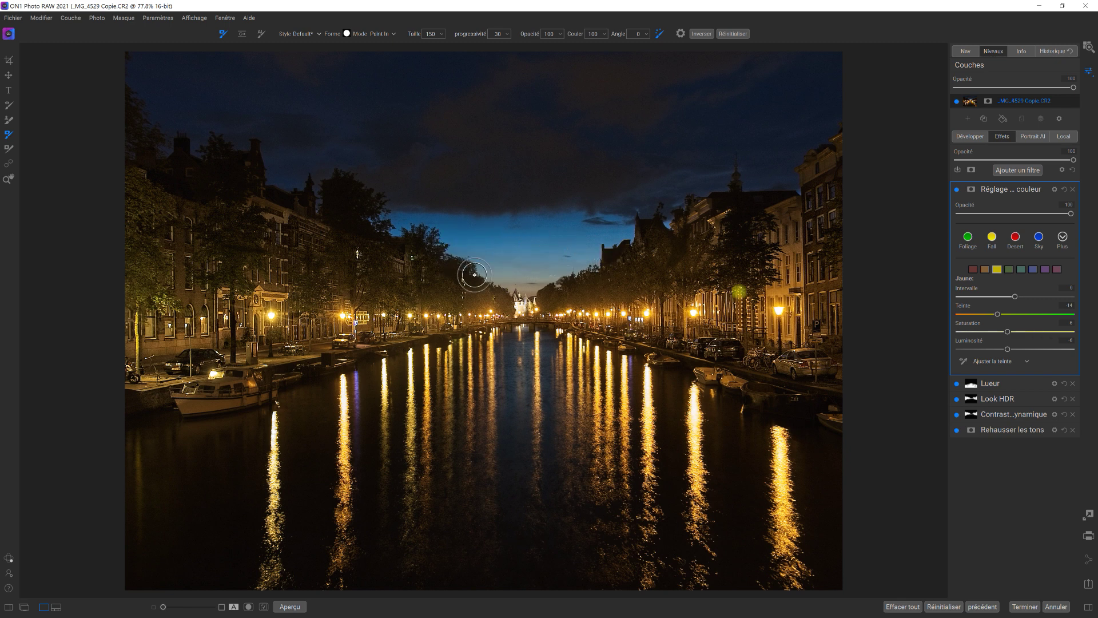
Raise the aqua saturation and lower the aqua luminosity in the Réglage de la couleur filter, and collapse its settings.
left_click(1022, 270)
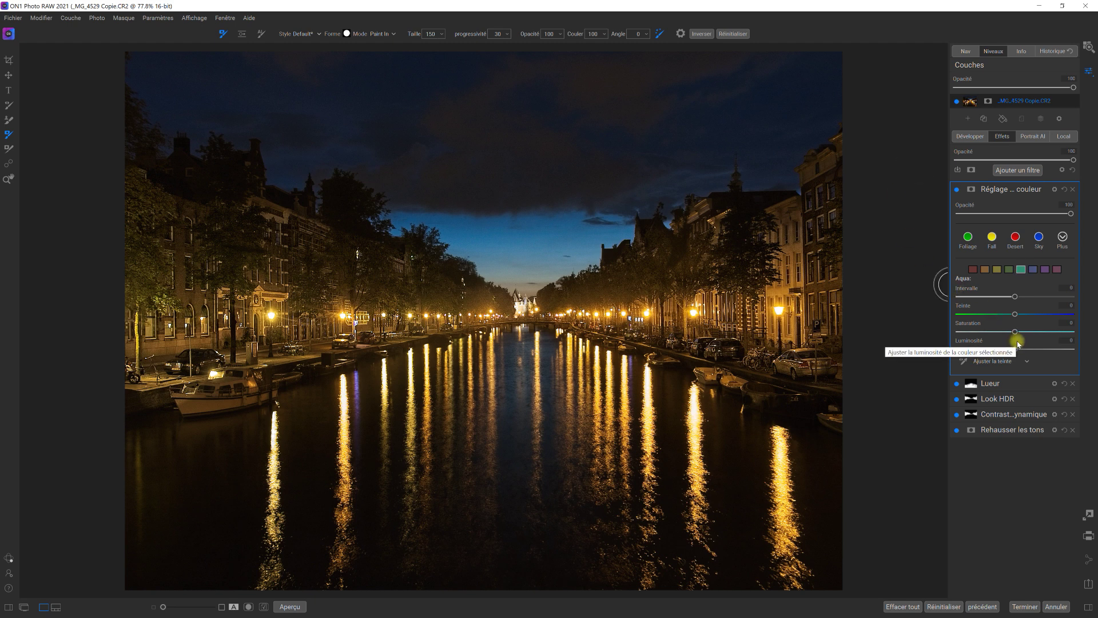
left_click_drag(1015, 331, 1046, 332)
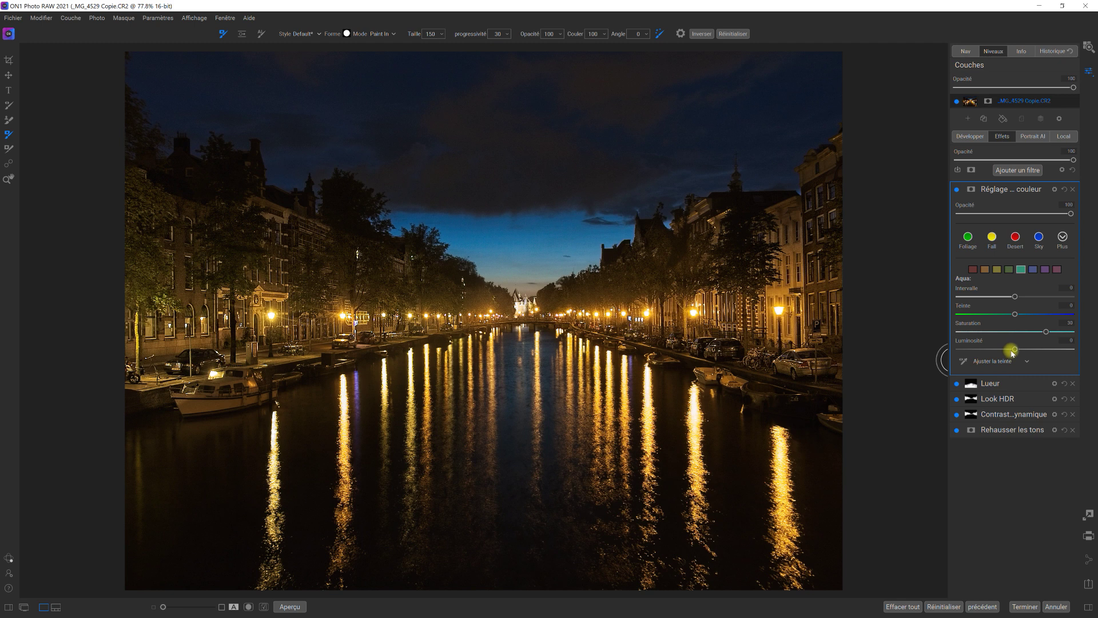
left_click_drag(1016, 351, 983, 358)
mouse_move(1012, 192)
left_click(1013, 191)
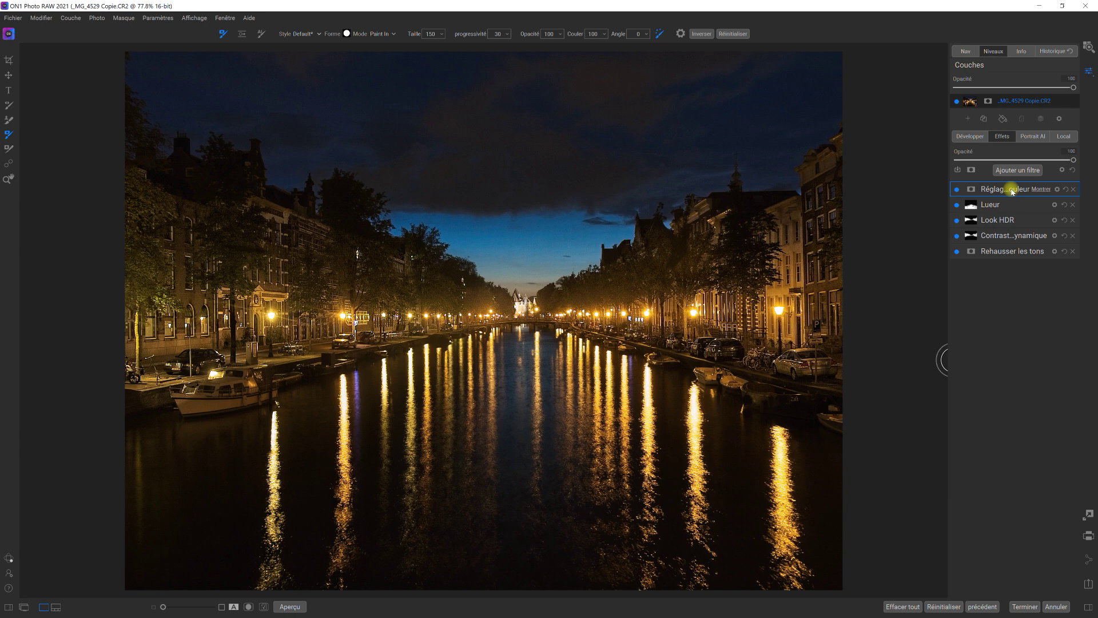
Add a Vignette filter with the Big Softy preset, collapse its settings, and compare the edited photo with the original.
left_click(1016, 171)
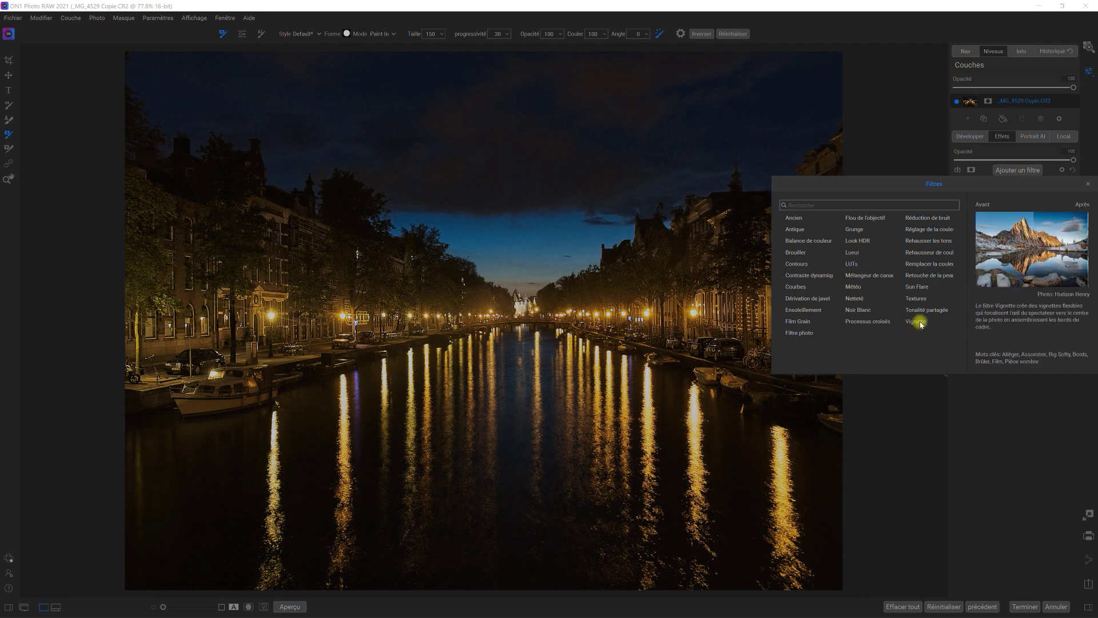
left_click(916, 322)
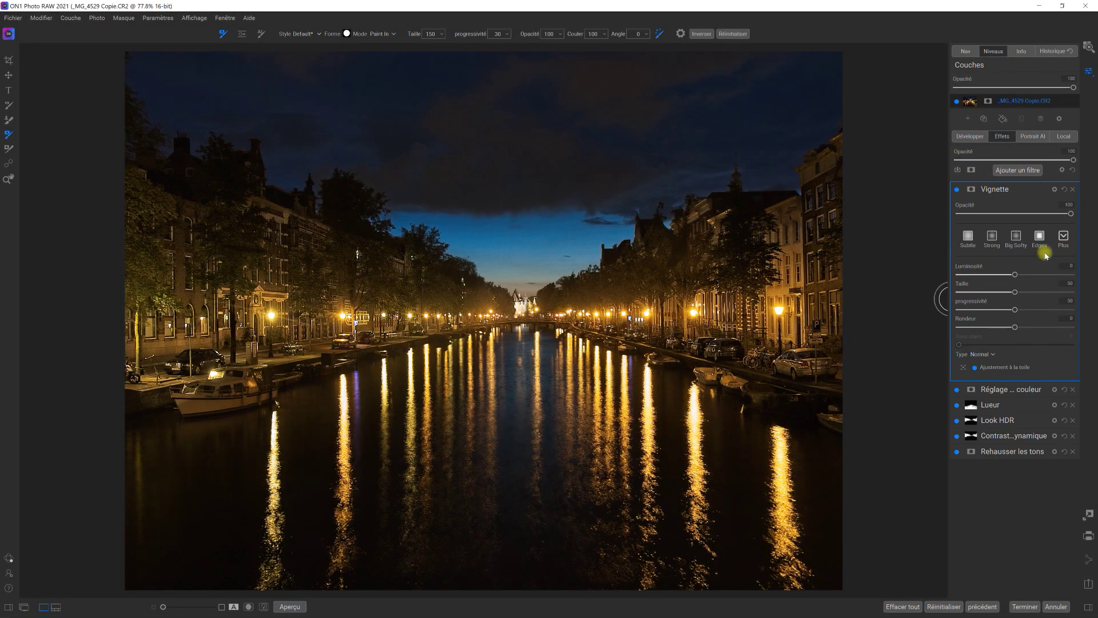
left_click(1019, 240)
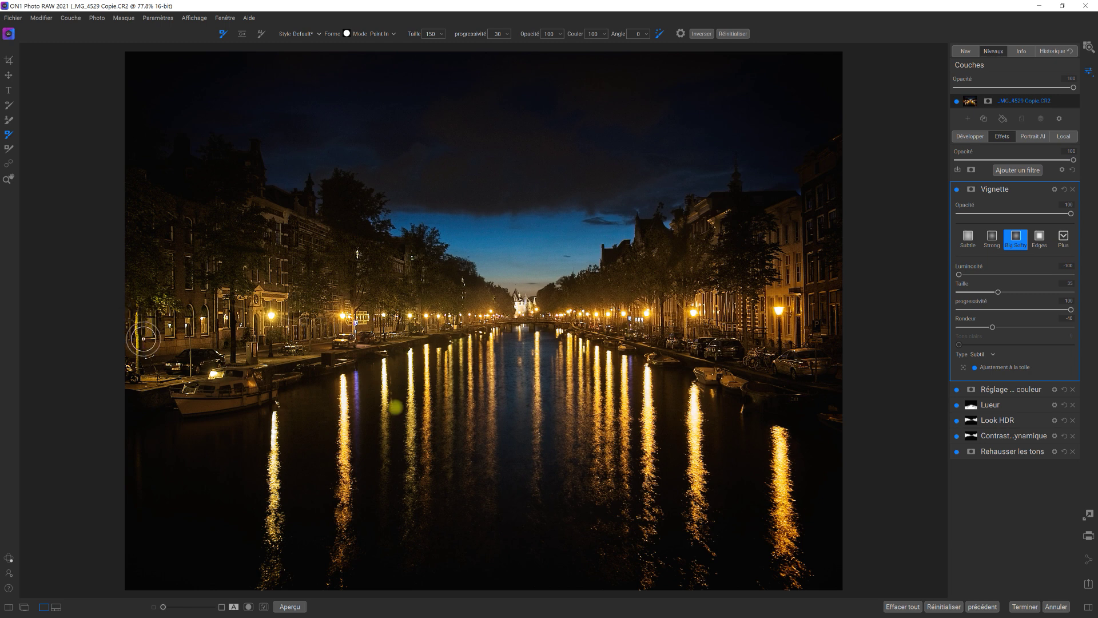
left_click(997, 191)
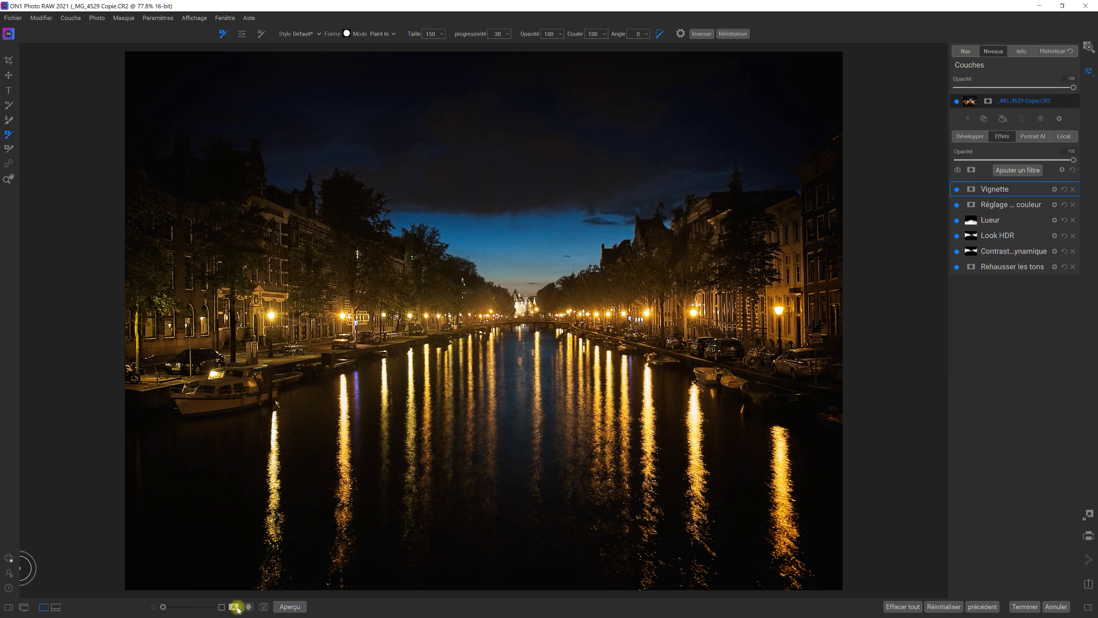
left_click(285, 608)
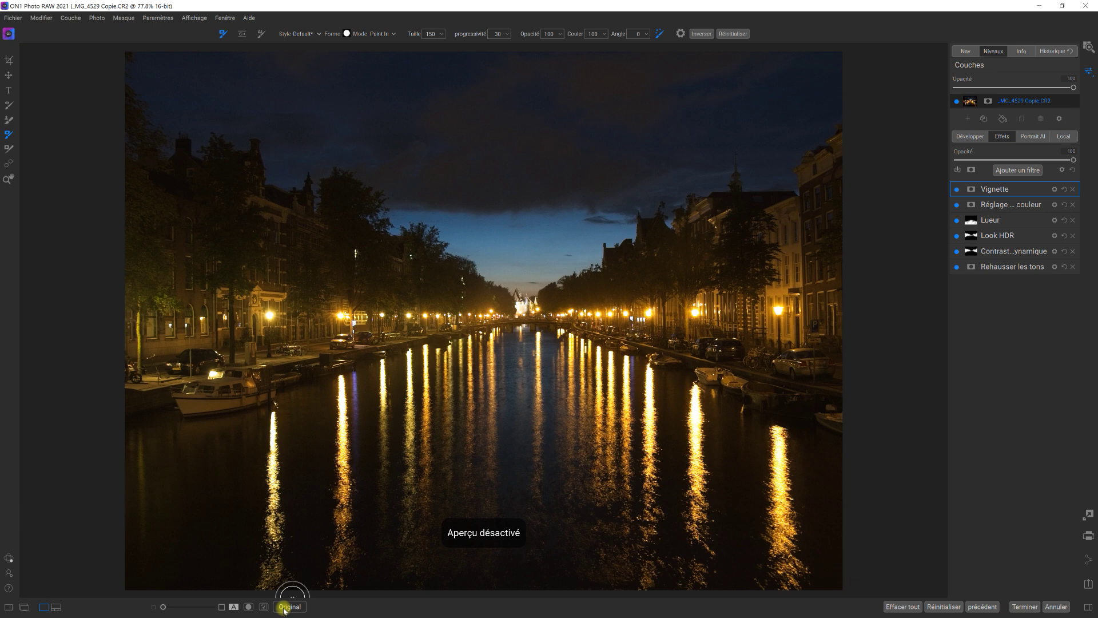
left_click(285, 608)
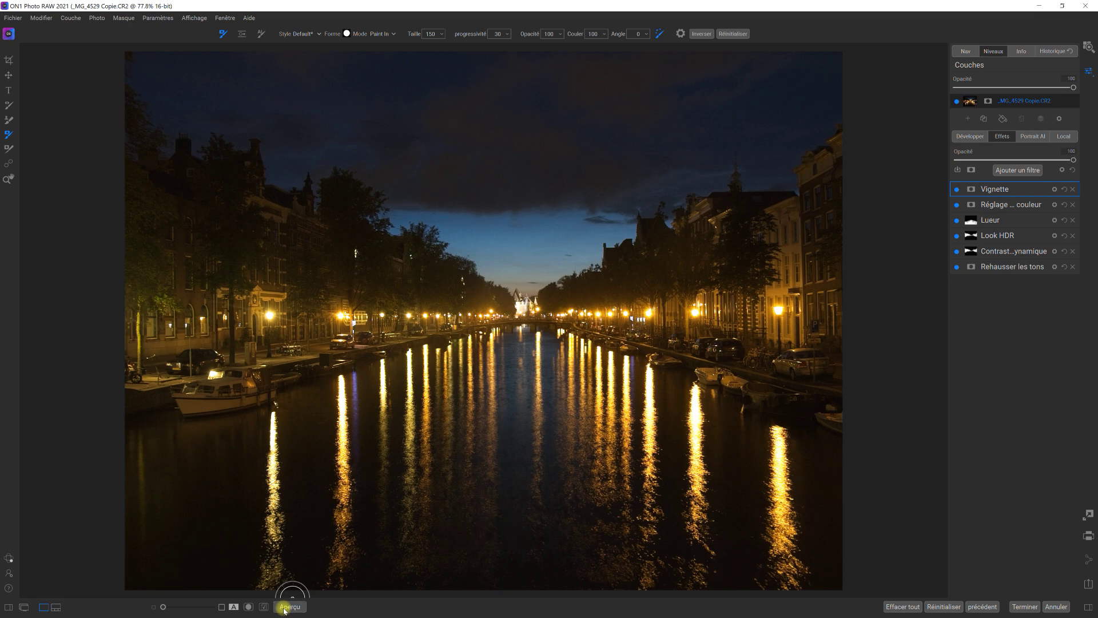